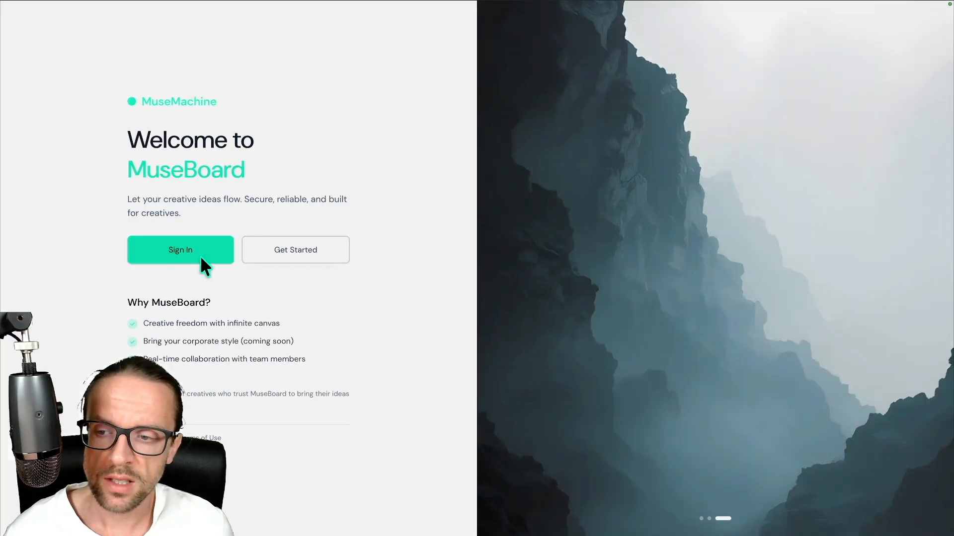
# Sign in to MuseBoard and create a new board titled "Photo Restoration"
pyautogui.click(201, 258)
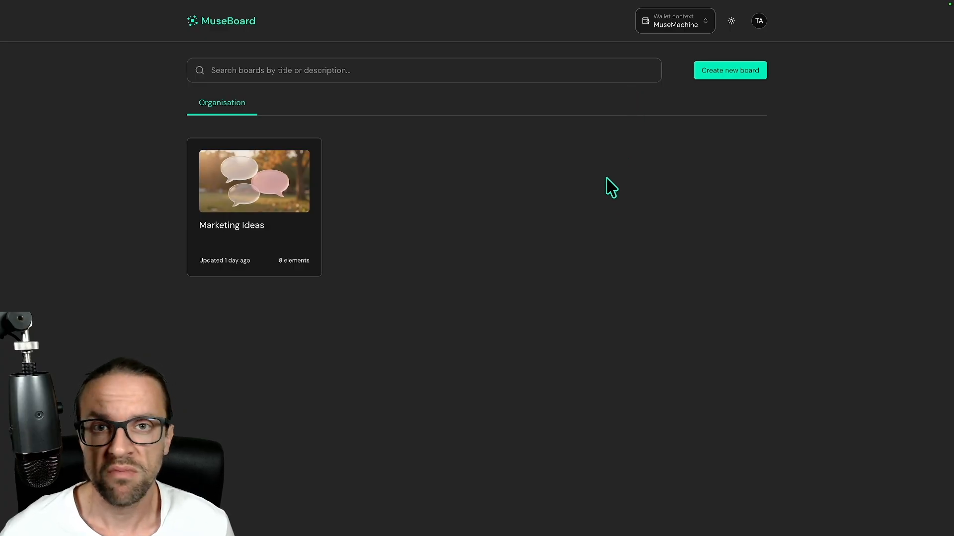
pyautogui.click(715, 72)
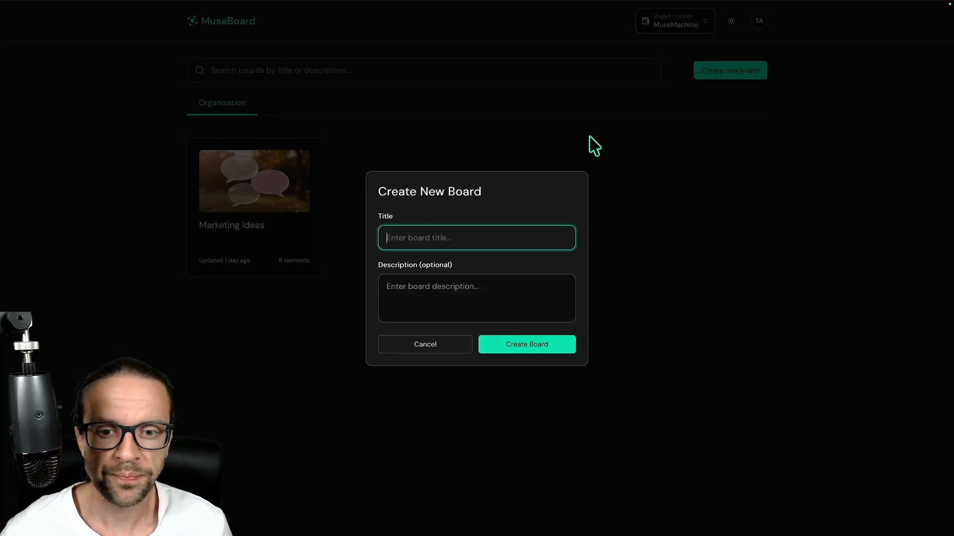
pyautogui.write('P')
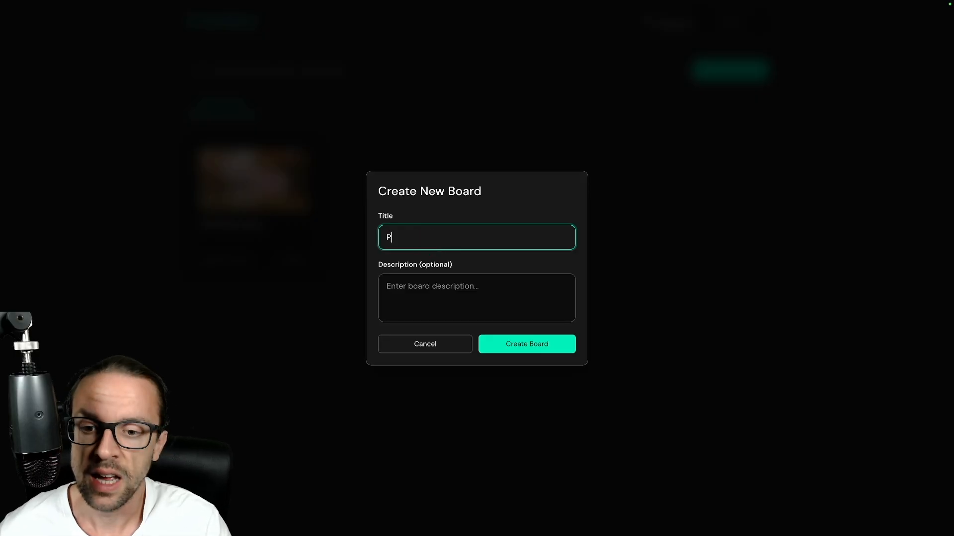
pyautogui.write('hoto Restoration')
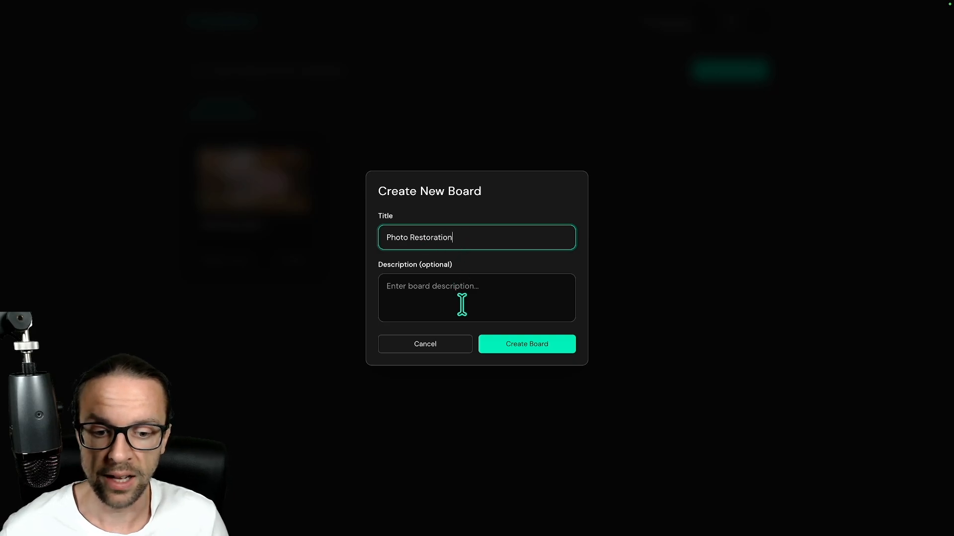
pyautogui.click(513, 343)
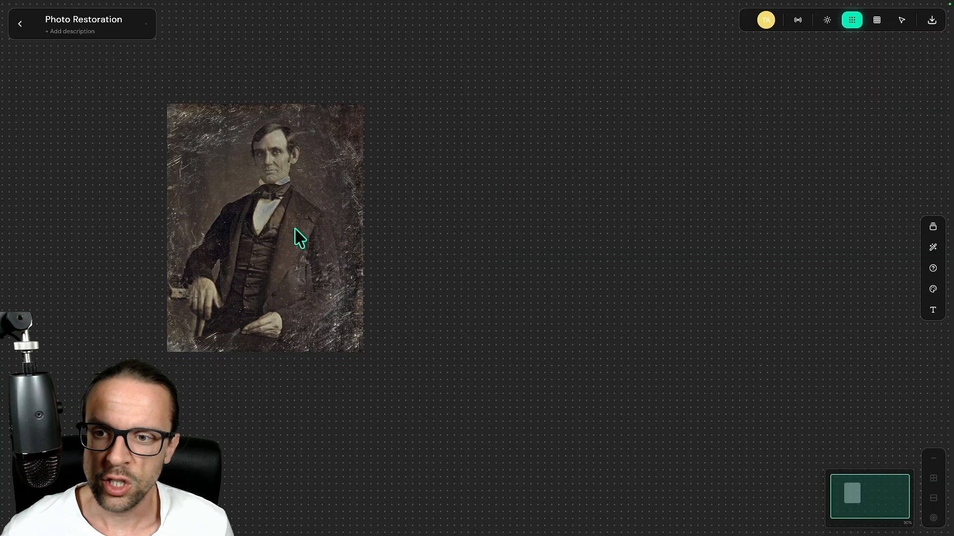
# Reposition the scratched portrait photo on the canvas and enlarge it proportionally
pyautogui.moveTo(296, 234); pyautogui.dragTo(243, 200)
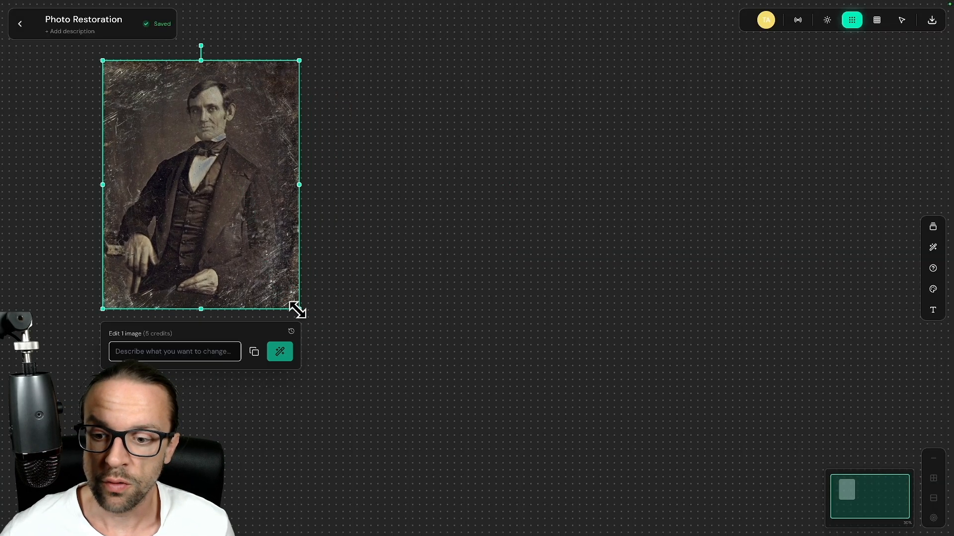
pyautogui.moveTo(299, 310); pyautogui.dragTo(354, 379)
pyautogui.click(452, 335)
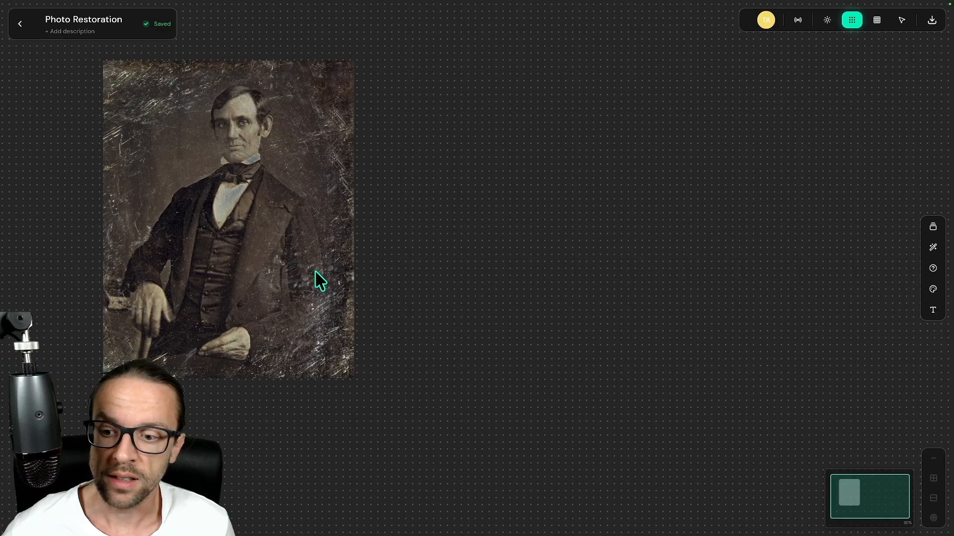
pyautogui.moveTo(303, 251); pyautogui.dragTo(312, 270)
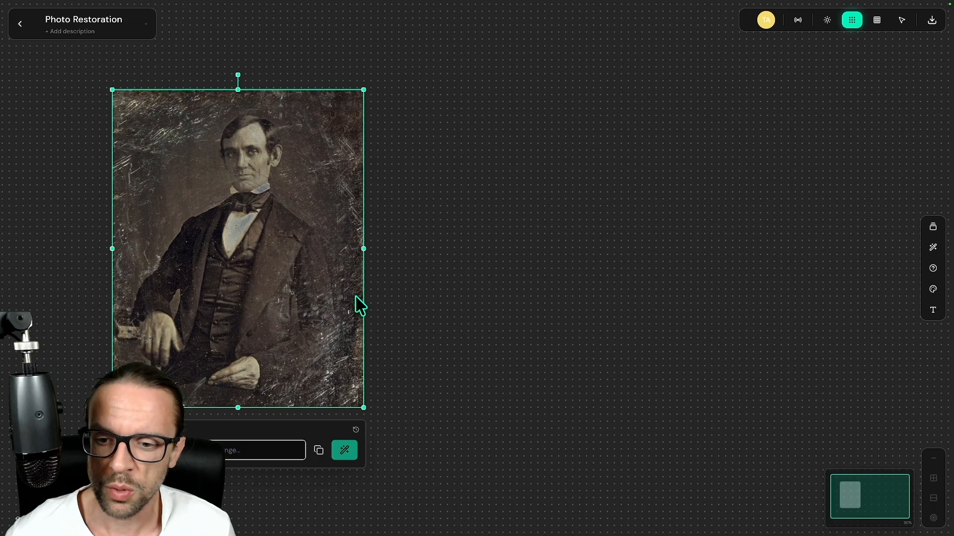
# Duplicate the large scratched portrait and place the copy directly beside the original
pyautogui.click(441, 259)
pyautogui.click(319, 285)
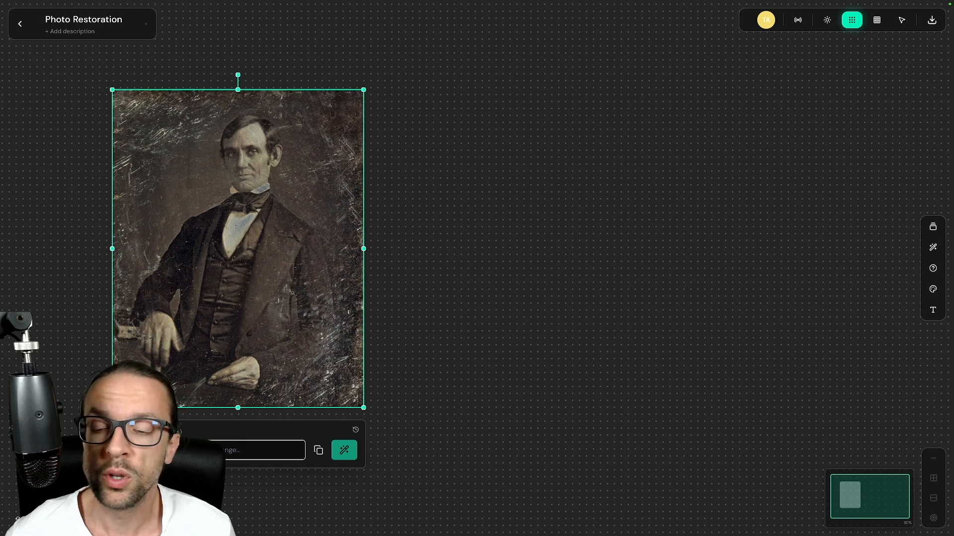
pyautogui.click(441, 370)
pyautogui.click(269, 346)
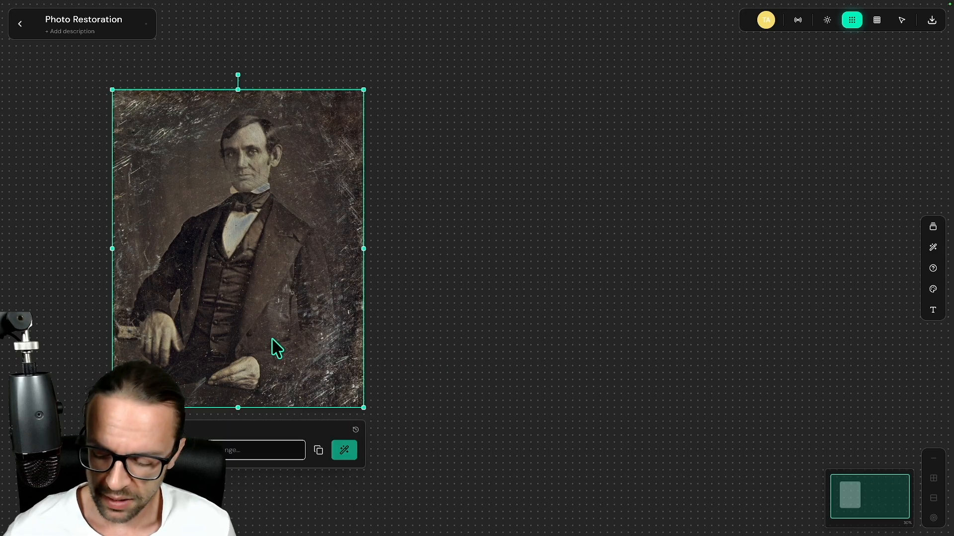
pyautogui.moveTo(272, 305); pyautogui.dragTo(539, 289)
pyautogui.click(694, 290)
pyautogui.click(575, 287)
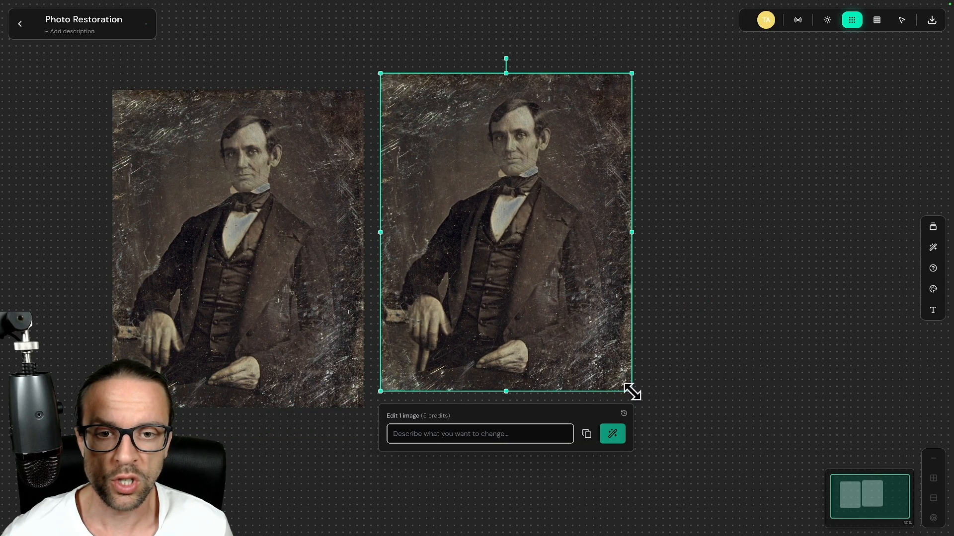
# Shrink the portrait copy to less than half its size and add a second small copy overlapping it
pyautogui.moveTo(632, 392); pyautogui.dragTo(490, 214)
pyautogui.moveTo(455, 156); pyautogui.dragTo(484, 165)
pyautogui.press('super+v')
pyautogui.click(568, 147)
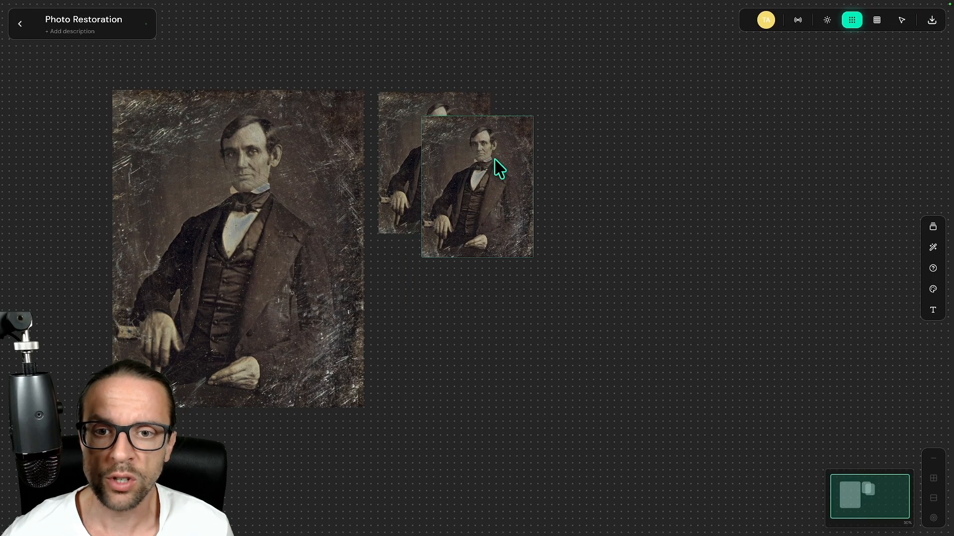
# Add two more small portrait copies, staggered diagonally below the existing ones, for four small copies in total
pyautogui.click(500, 167)
pyautogui.press('super+v')
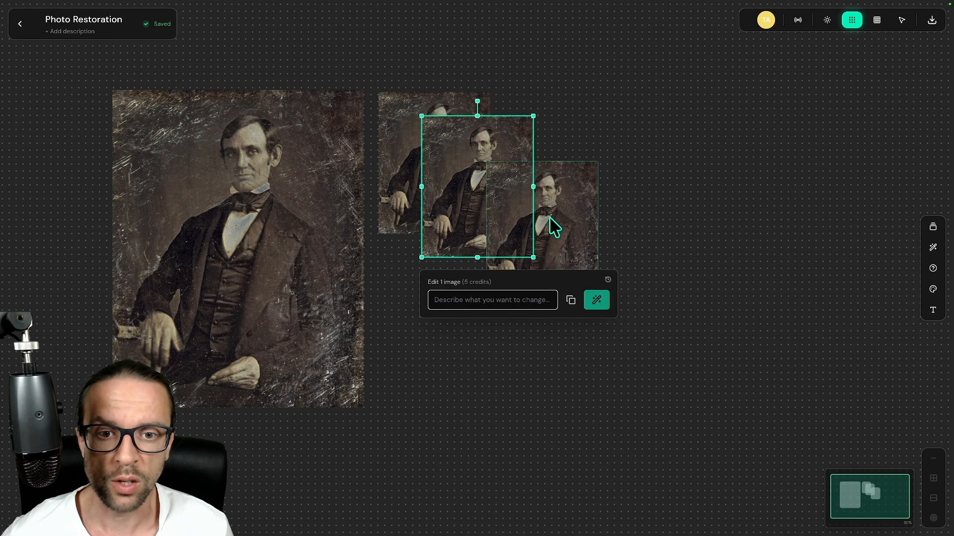
pyautogui.click(606, 211)
pyautogui.click(581, 213)
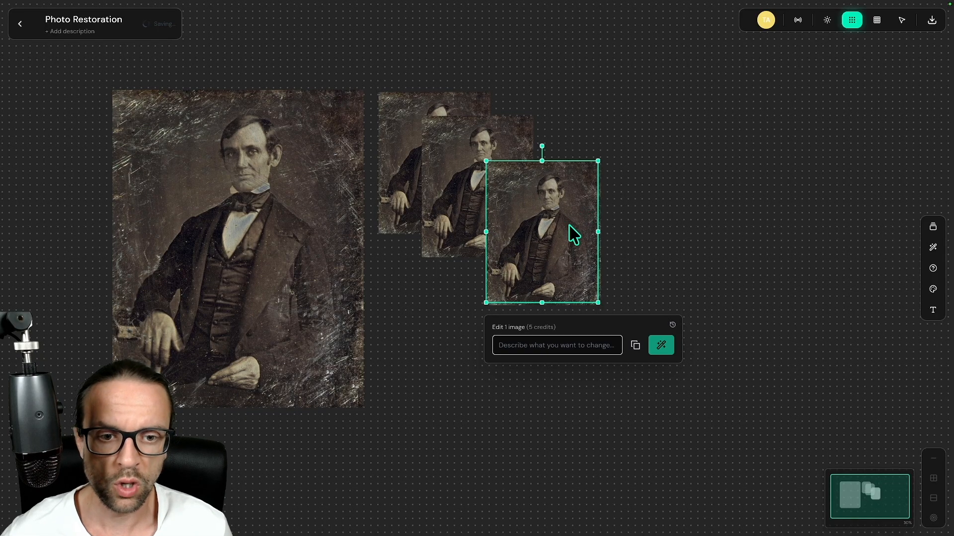
pyautogui.doubleClick(653, 231)
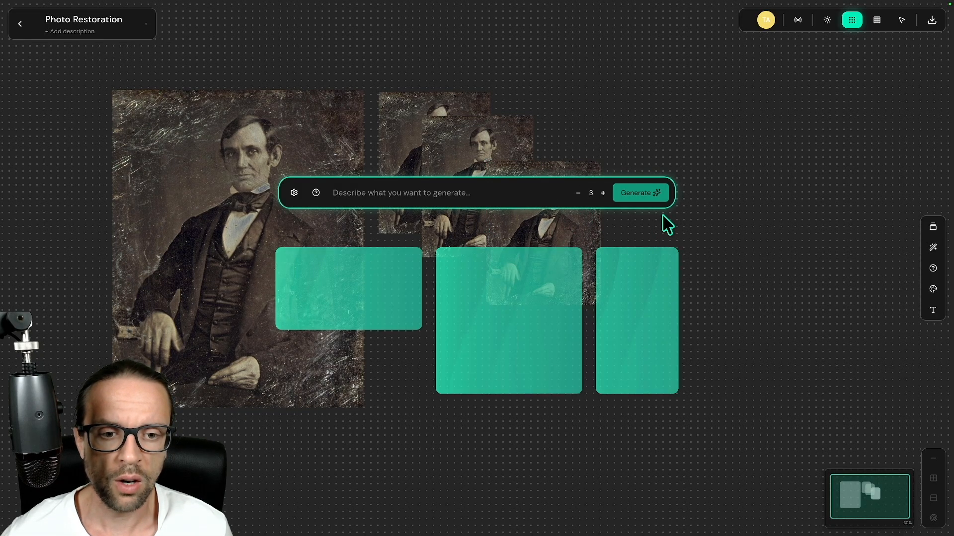
pyautogui.click(662, 215)
pyautogui.click(542, 220)
pyautogui.moveTo(541, 221); pyautogui.dragTo(586, 266)
pyautogui.click(688, 115)
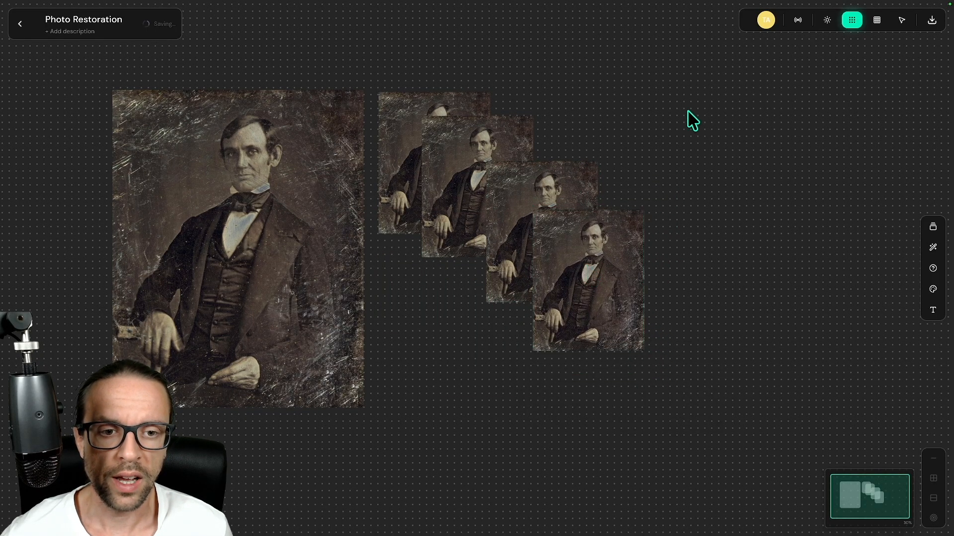
# Select the four small portrait copies together and arrange them in a two-by-two grid beside the original
pyautogui.moveTo(713, 60); pyautogui.dragTo(428, 350)
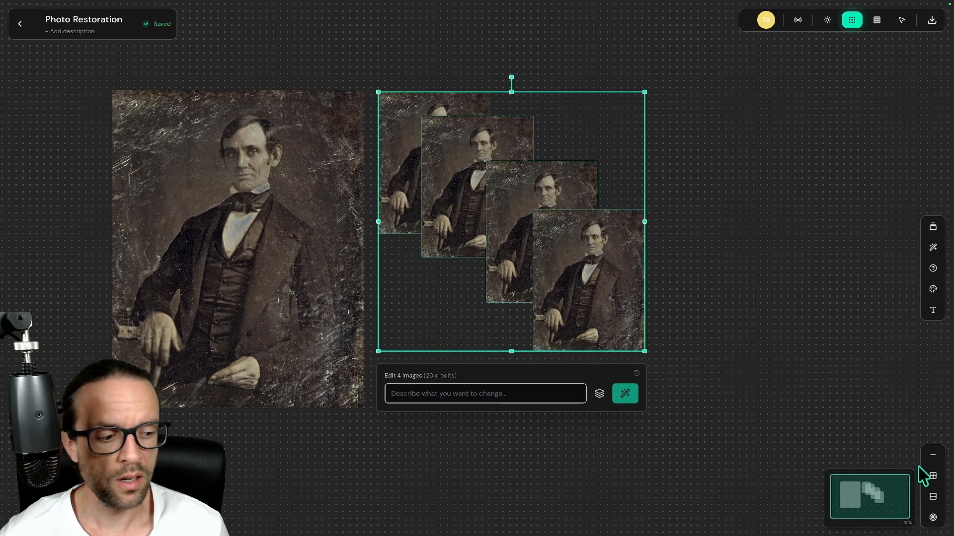
pyautogui.click(932, 476)
pyautogui.moveTo(556, 308)
pyautogui.mouseDown()
pyautogui.moveTo(575, 320)
pyautogui.moveTo(557, 311)
pyautogui.mouseUp()
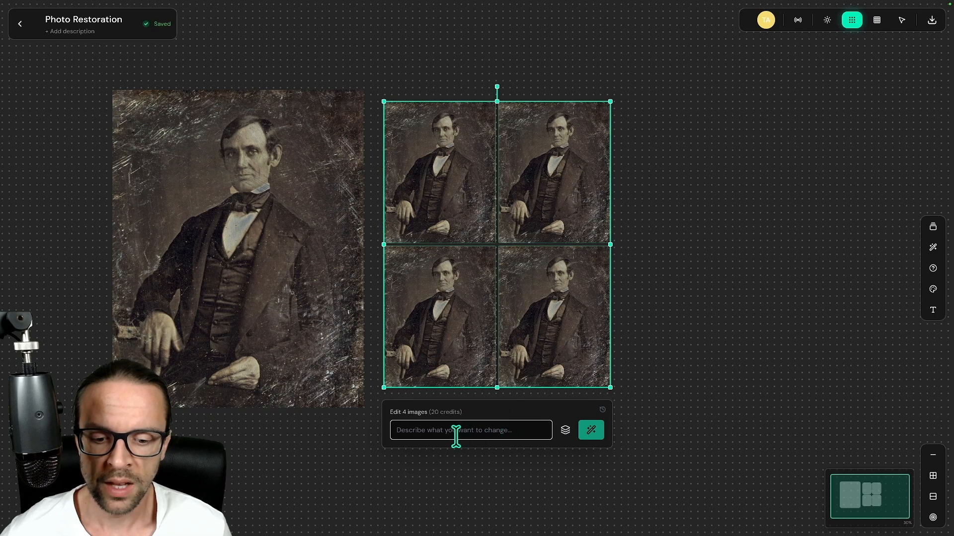
# Run an AI edit on the four selected copies with the prompt "restore the photo, iPhone style"
pyautogui.click(434, 430)
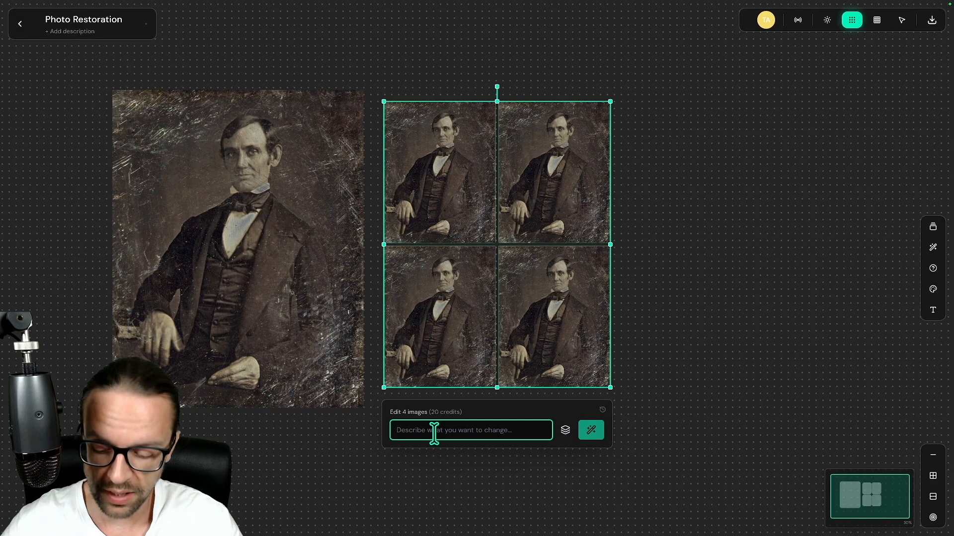
pyautogui.write('restore the photo, iPhone style')
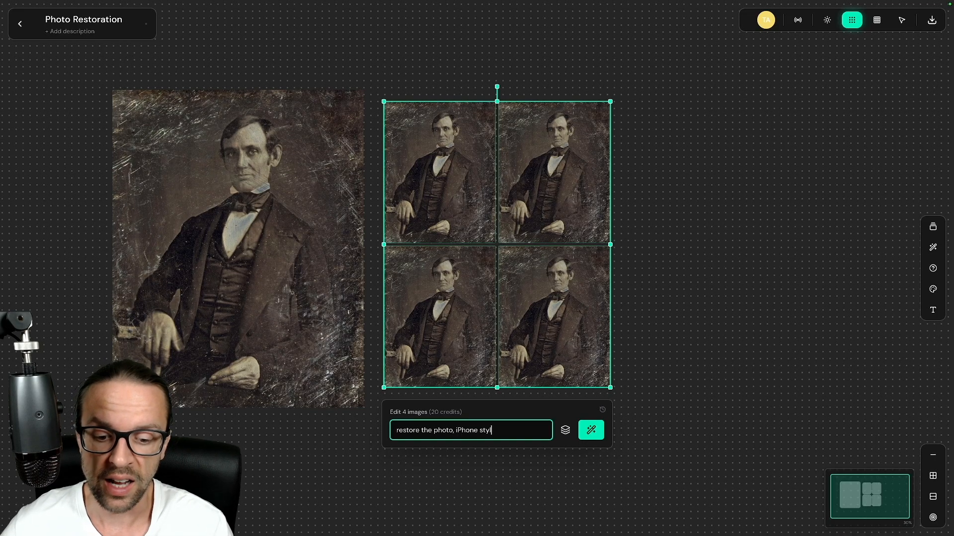
pyautogui.click(591, 430)
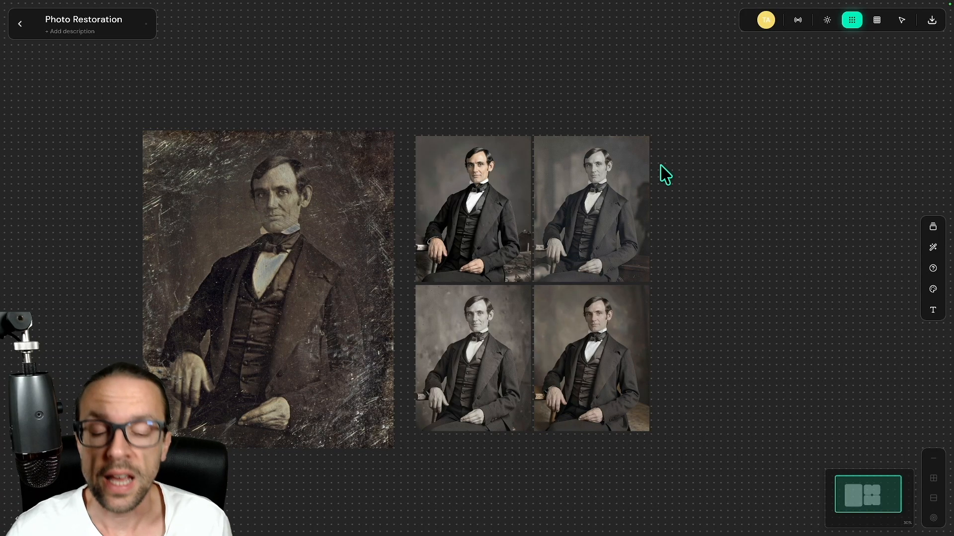
# Examine the four restored portraits up close and compare their faces, hands and backgrounds with the scratched original
pyautogui.scroll(3, 635, 223)
pyautogui.moveTo(702, 247); pyautogui.dragTo(717, 233)
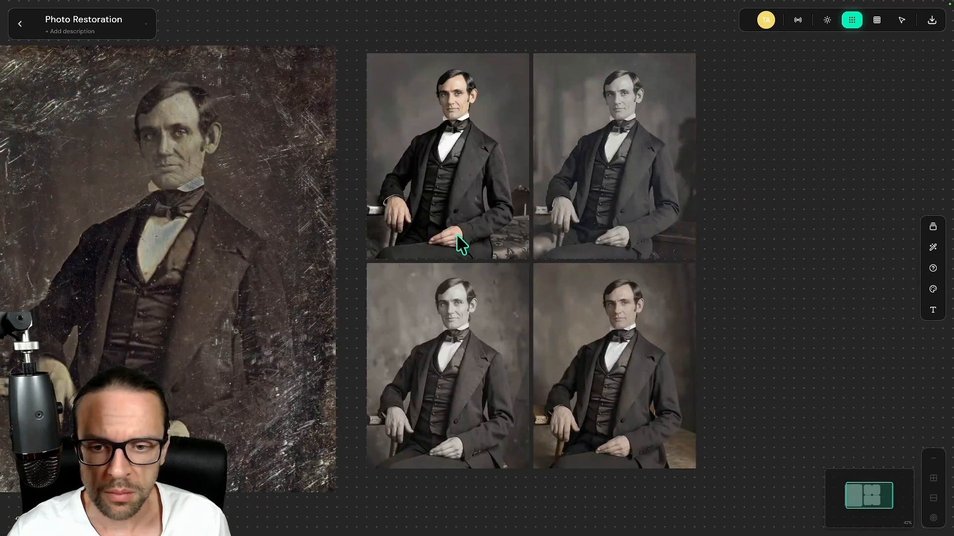
pyautogui.scroll(2, 642, 144)
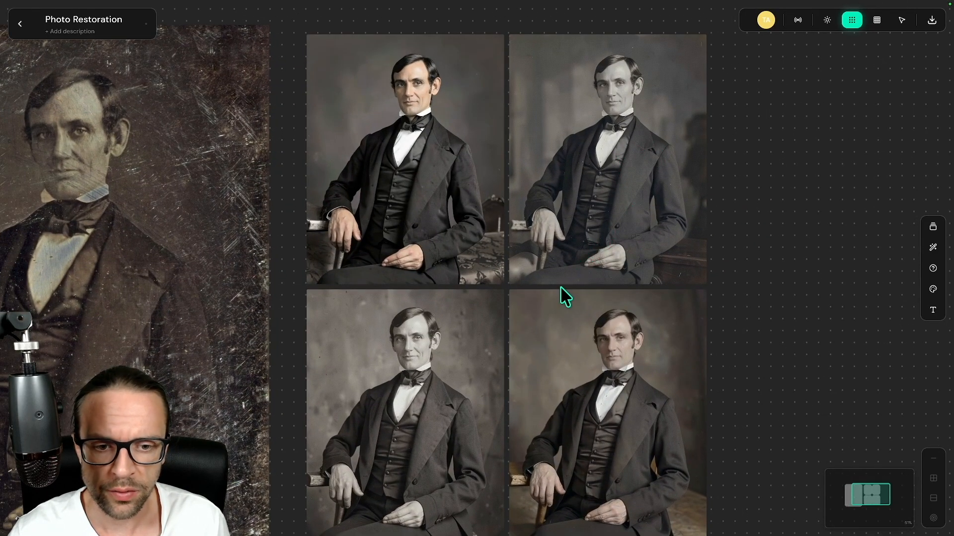
pyautogui.moveTo(305, 308); pyautogui.dragTo(591, 154)
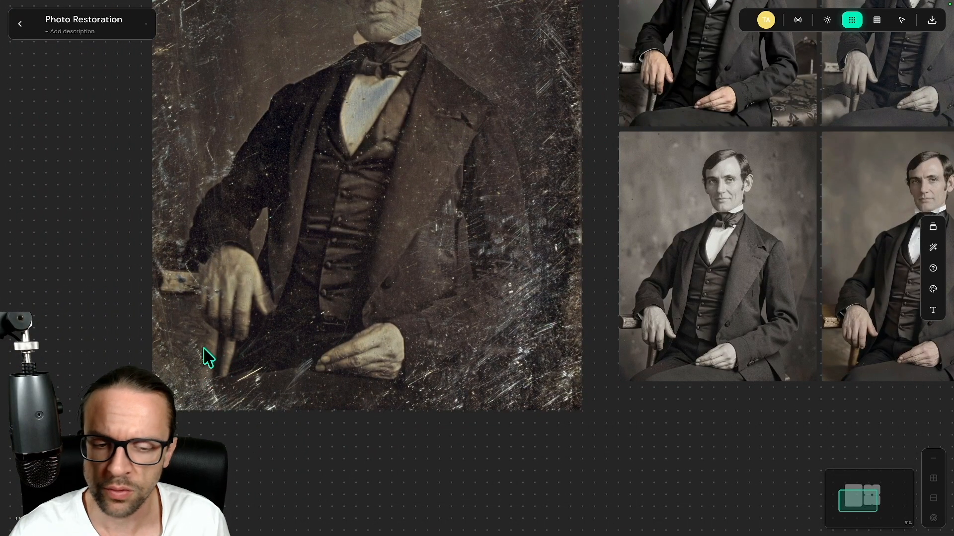
pyautogui.moveTo(607, 160); pyautogui.dragTo(582, 245)
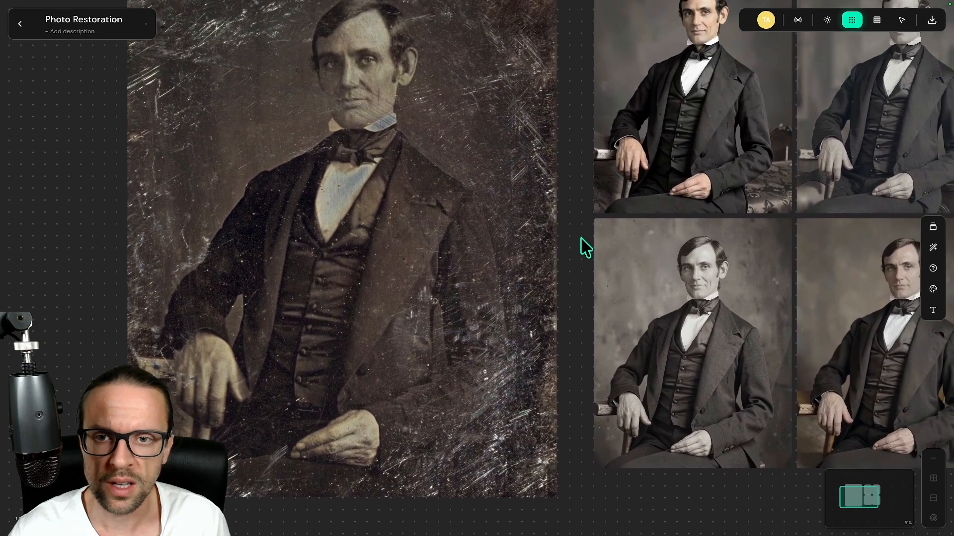
pyautogui.click(435, 304)
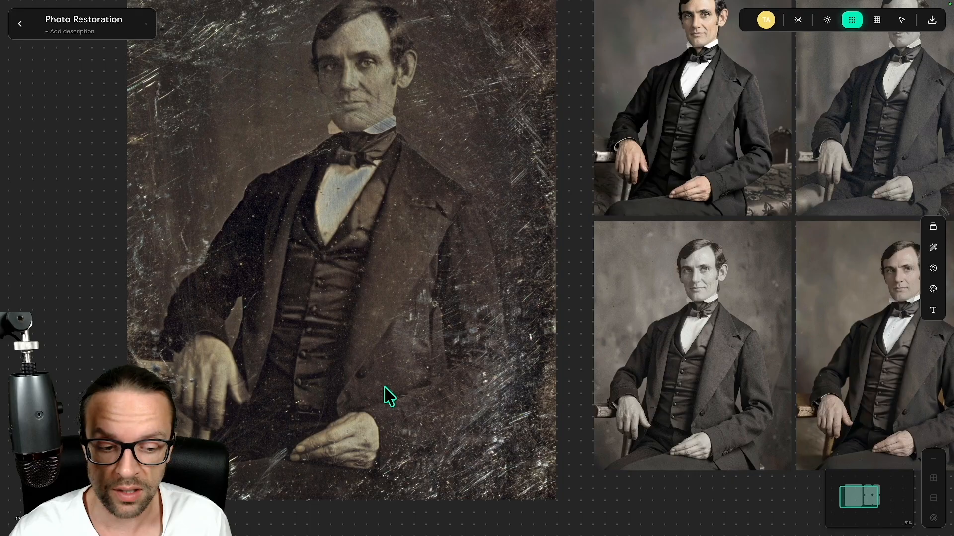
pyautogui.moveTo(573, 358); pyautogui.dragTo(323, 290)
pyautogui.scroll(1, 412, 357)
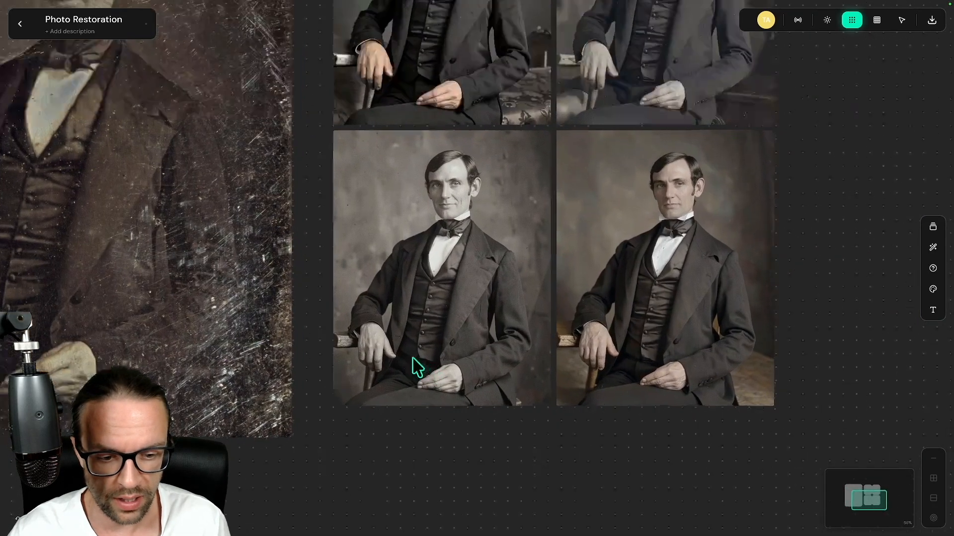
pyautogui.scroll(2, 418, 368)
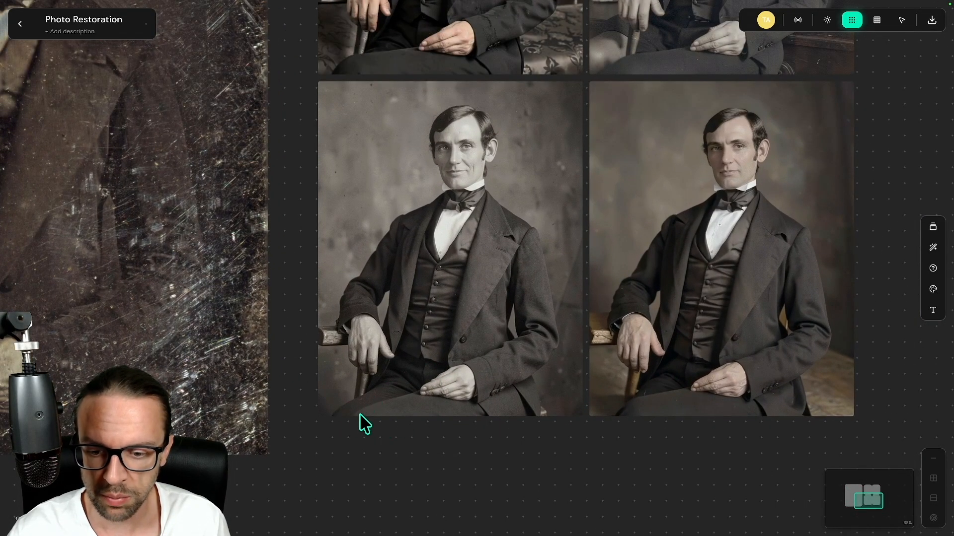
pyautogui.moveTo(304, 311); pyautogui.dragTo(260, 505)
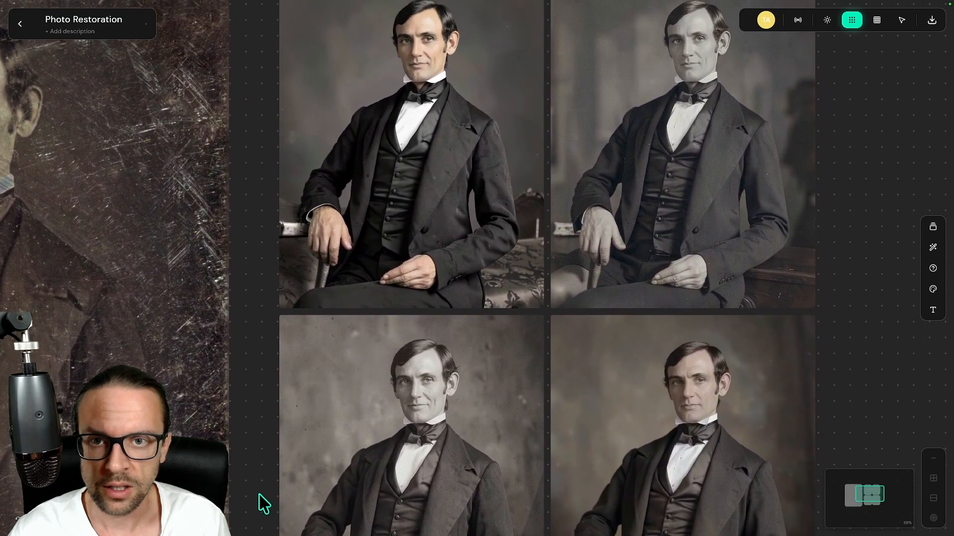
pyautogui.scroll(-1, 262, 373)
pyautogui.scroll(-1, 728, 336)
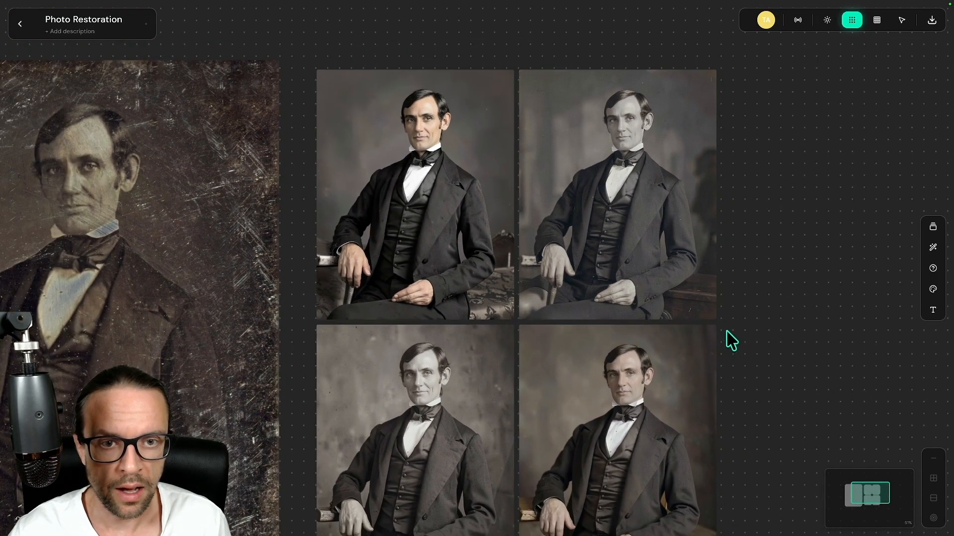
pyautogui.scroll(-1, 750, 311)
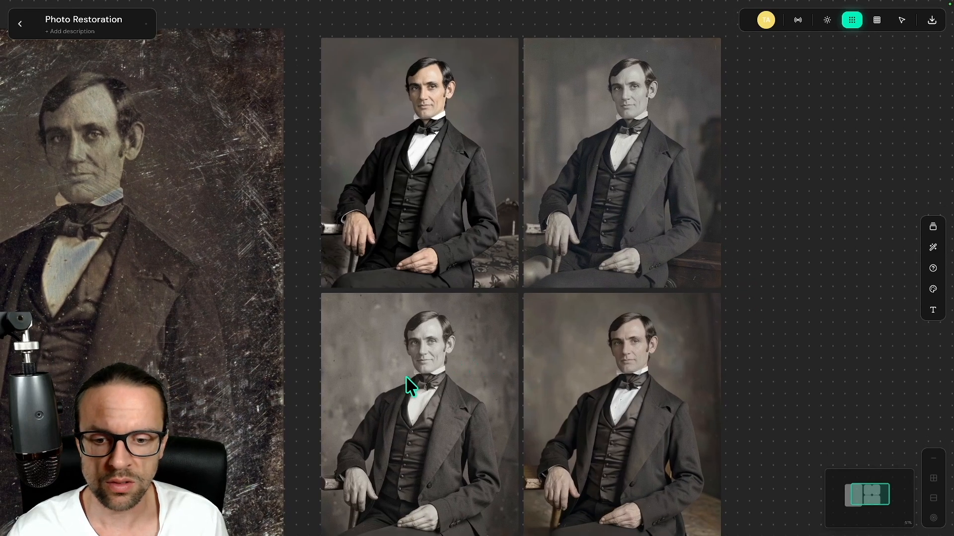
# Delete the upper-right grey restoration from the grid of four restored portraits
pyautogui.click(561, 204)
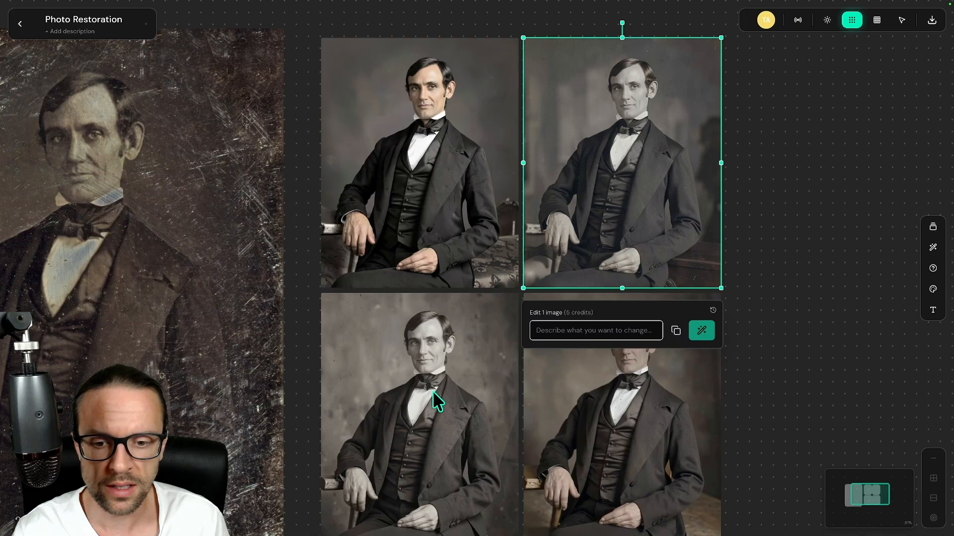
pyautogui.press('Delete')
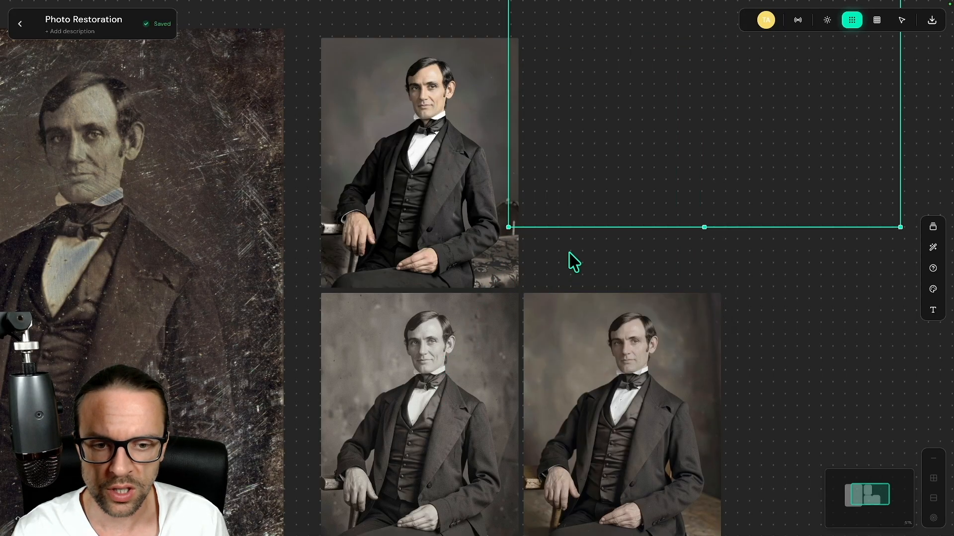
pyautogui.scroll(-1, 572, 235)
pyautogui.hscroll(-1, 573, 235)
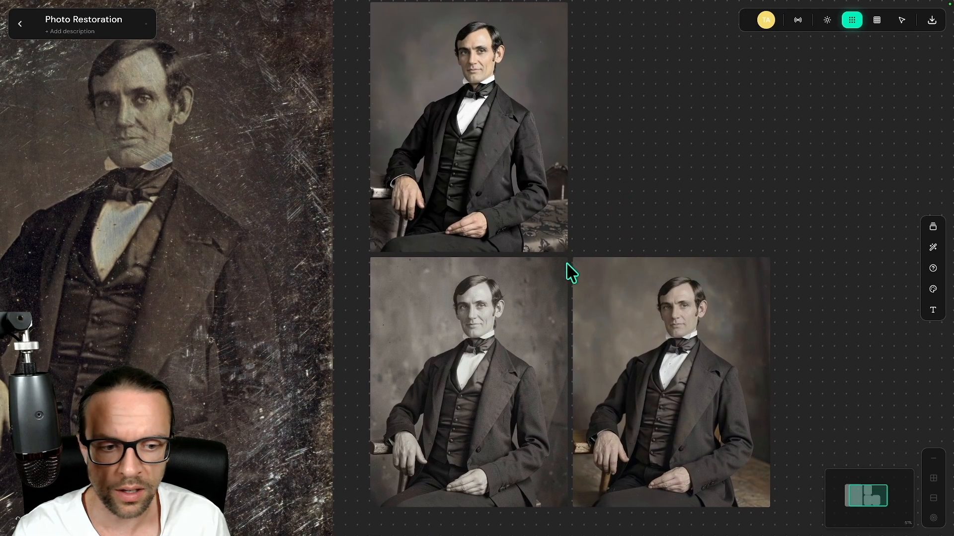
pyautogui.click(641, 314)
pyautogui.click(815, 239)
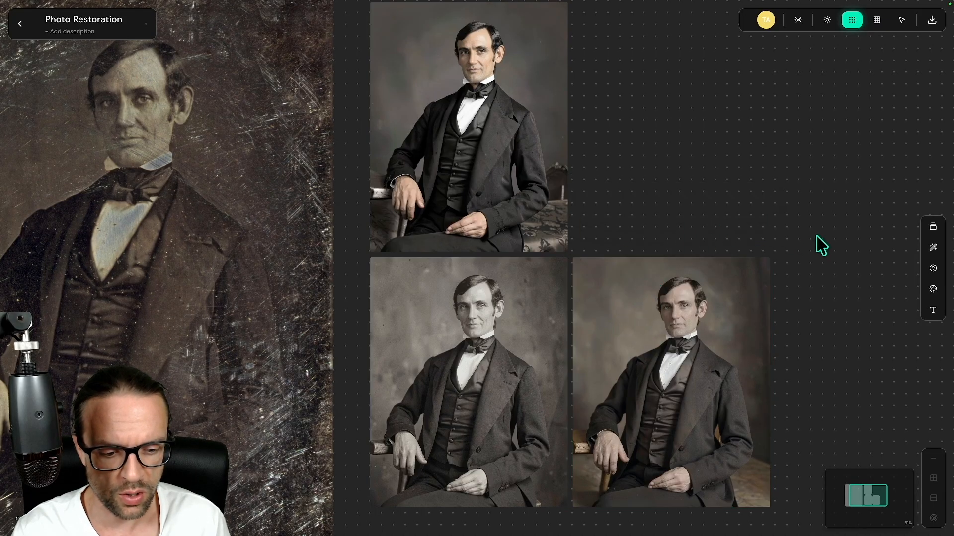
# Delete the lower-left grey restoration from the remaining three restored portraits
pyautogui.click(486, 357)
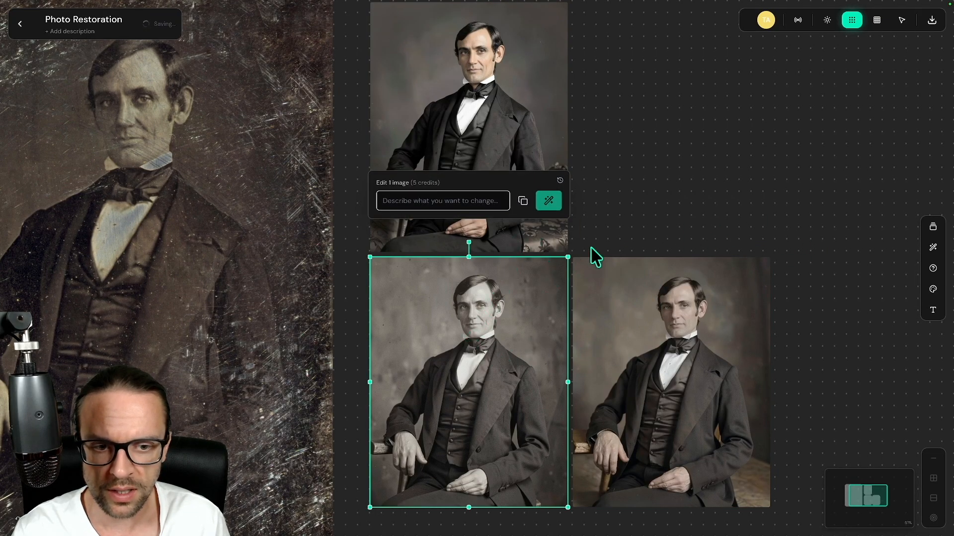
pyautogui.press('Delete')
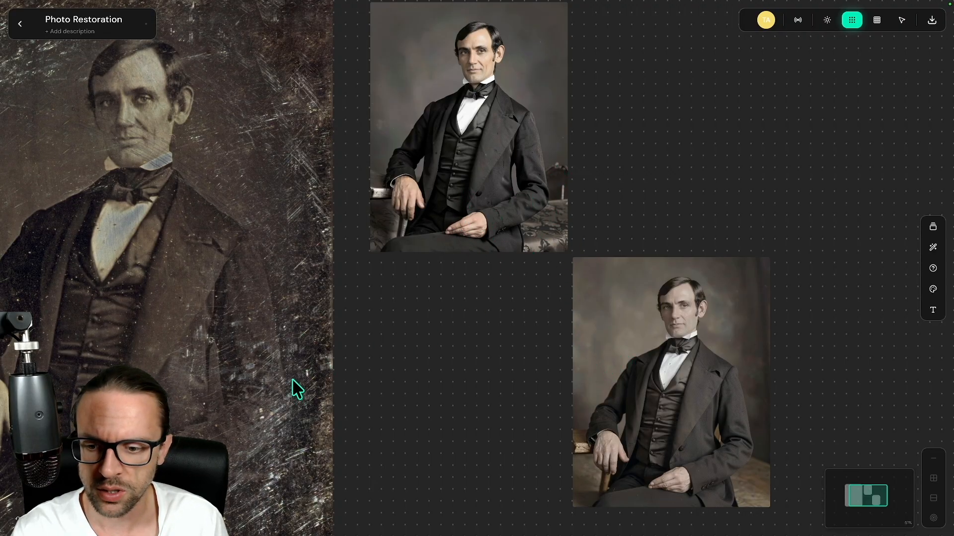
# Line up the lower-right restoration beside the upper-left one for comparison and delete it from the board
pyautogui.scroll(-2, 621, 243)
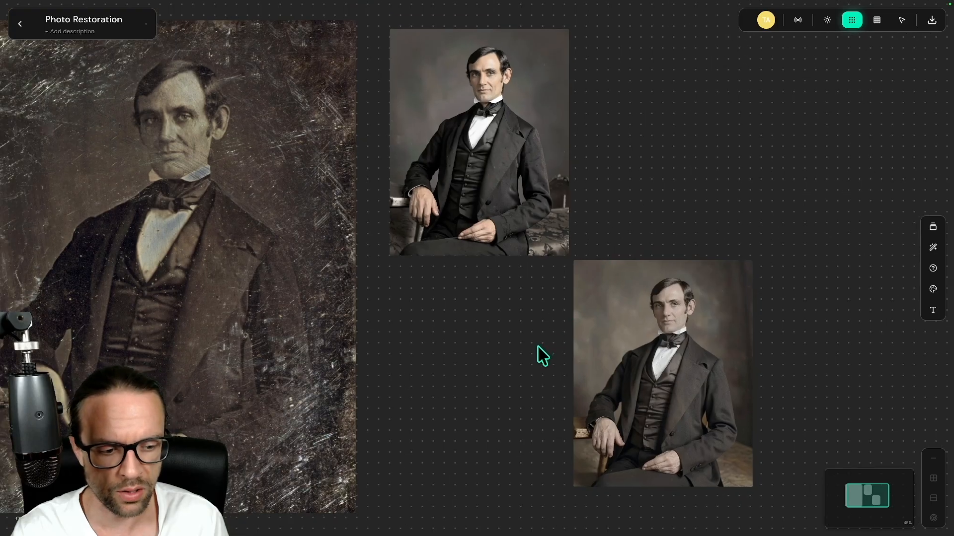
pyautogui.moveTo(513, 377); pyautogui.dragTo(449, 425)
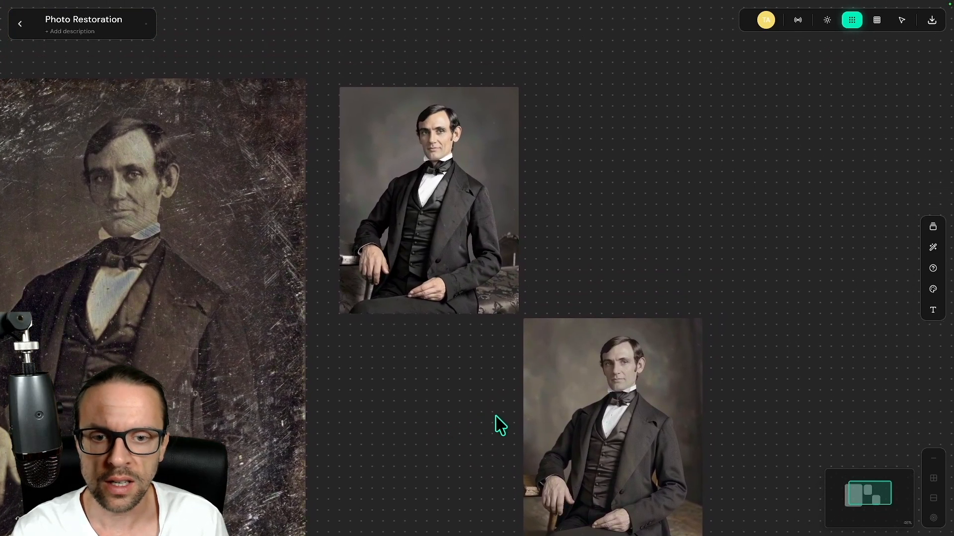
pyautogui.click(571, 428)
pyautogui.moveTo(568, 418); pyautogui.dragTo(590, 204)
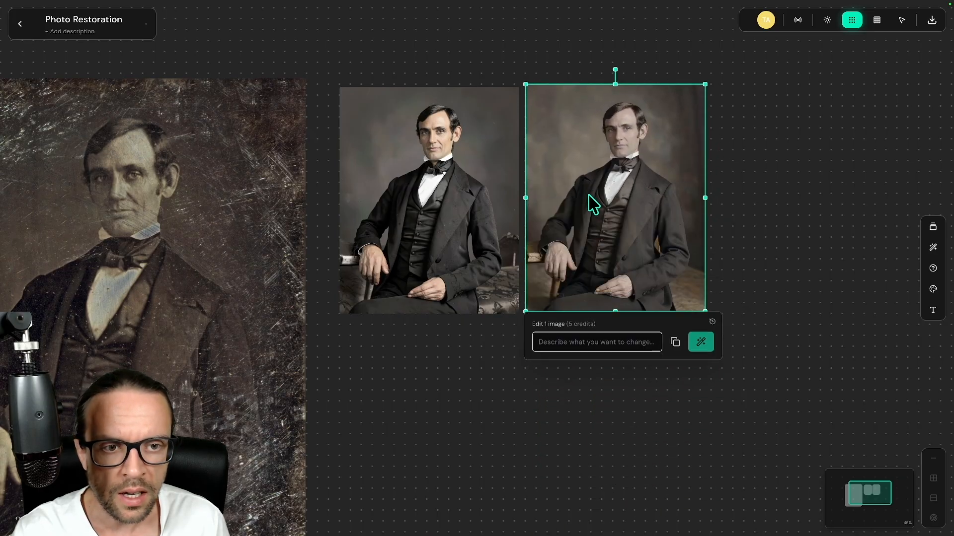
pyautogui.click(463, 396)
pyautogui.click(579, 229)
pyautogui.press('Delete')
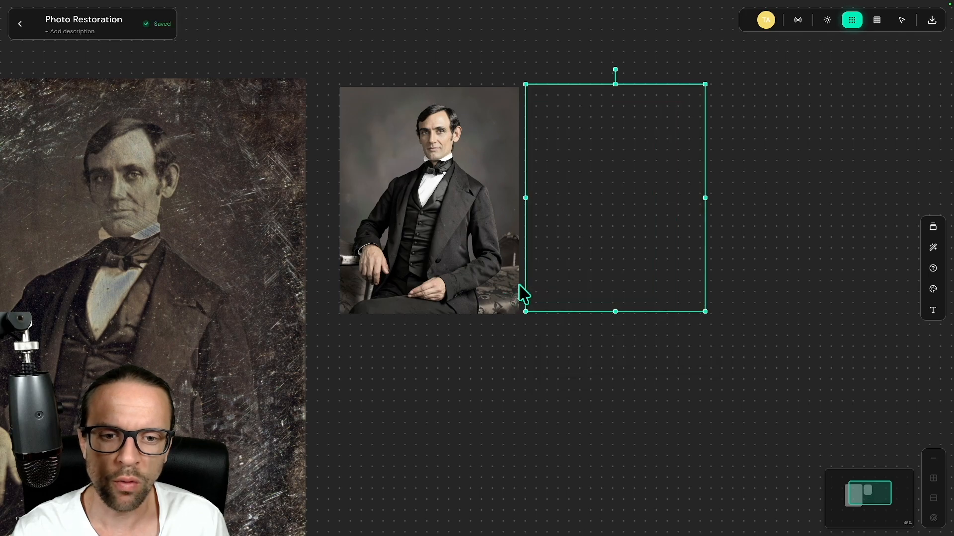
# Enlarge the remaining restored portrait proportionally to nearly the height of the scratched original
pyautogui.scroll(-3, 508, 313)
pyautogui.scroll(-1, 549, 331)
pyautogui.click(505, 273)
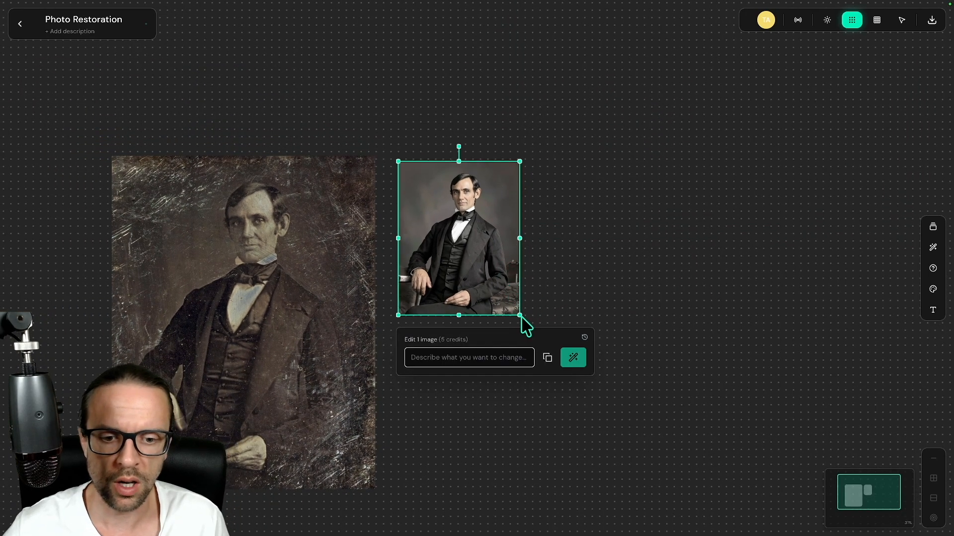
pyautogui.moveTo(519, 314); pyautogui.dragTo(627, 451)
pyautogui.click(701, 395)
pyautogui.moveTo(666, 379); pyautogui.dragTo(607, 292)
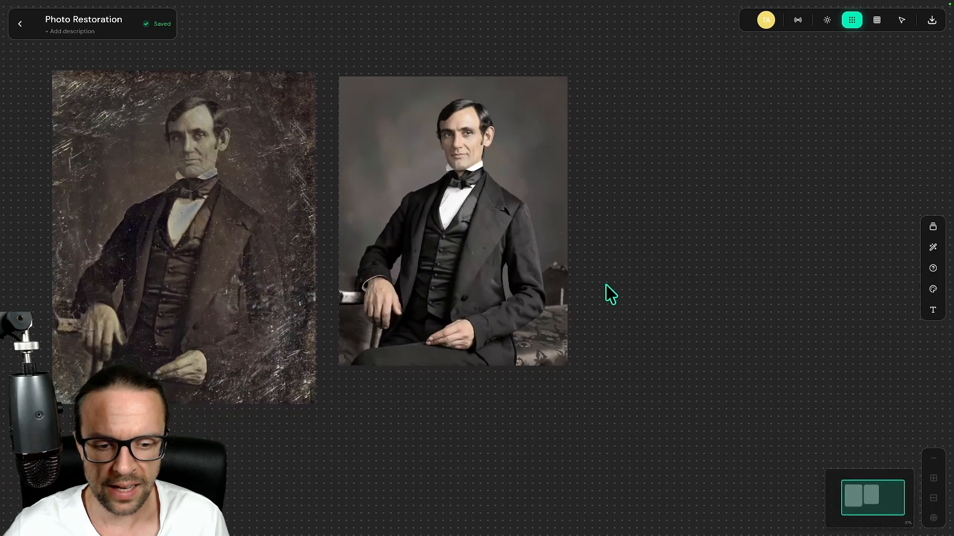
# Run an AI edit on the restored portrait with the prompt "remove the background and make it diffuse white"
pyautogui.click(526, 300)
pyautogui.click(442, 406)
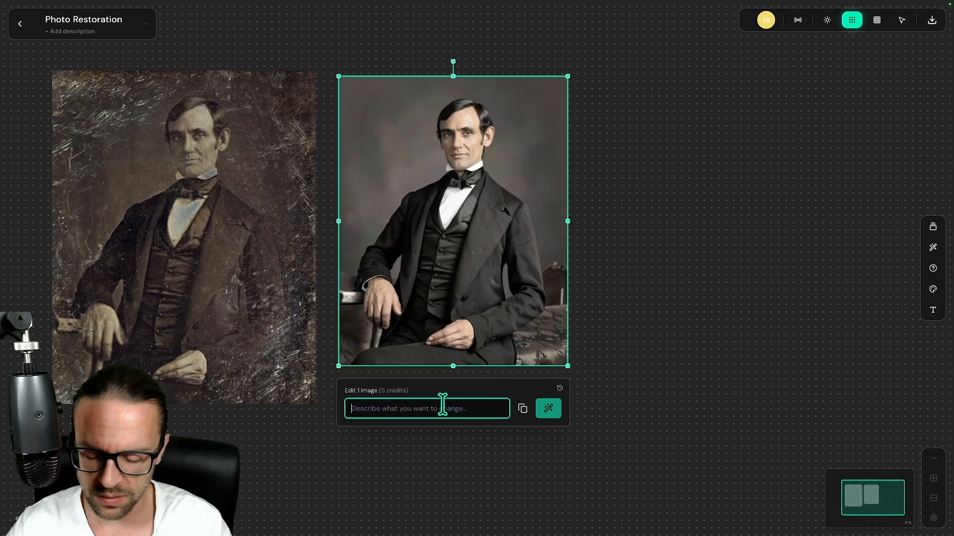
pyautogui.write('remove the background and make it dif')
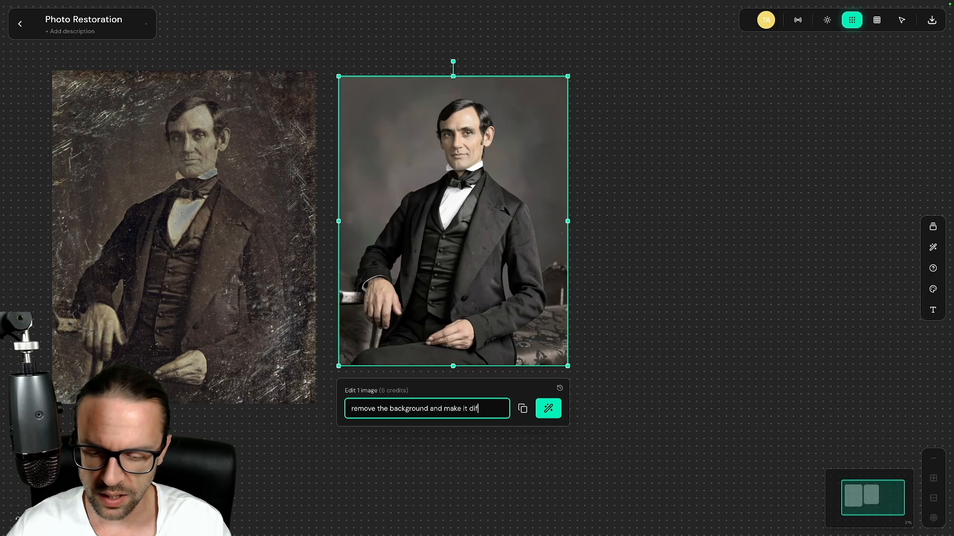
pyautogui.write('ite')
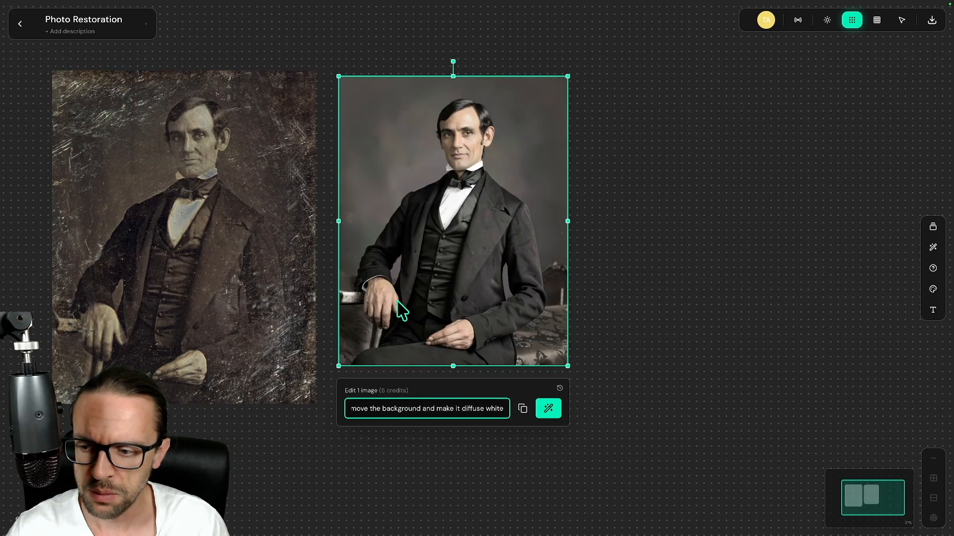
pyautogui.scroll(4, 355, 312)
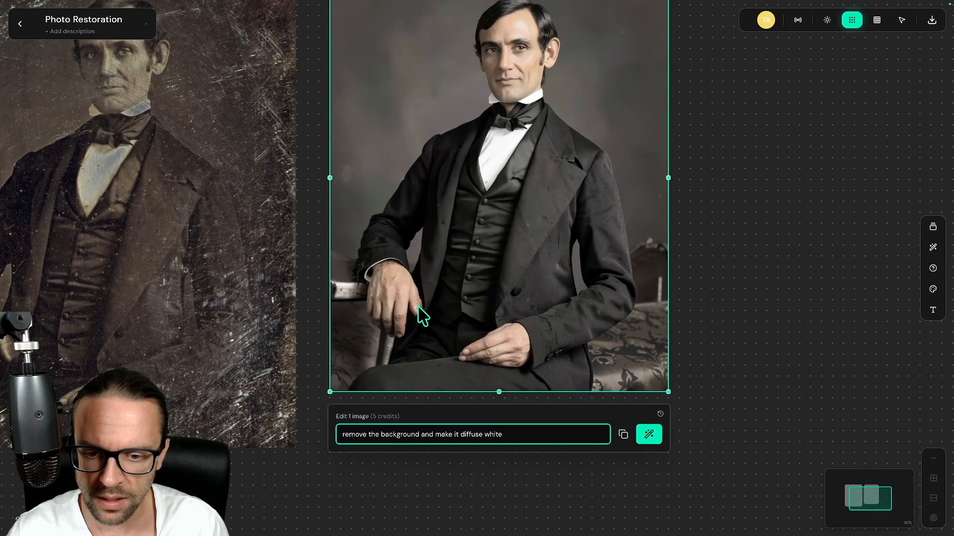
pyautogui.scroll(-4, 444, 314)
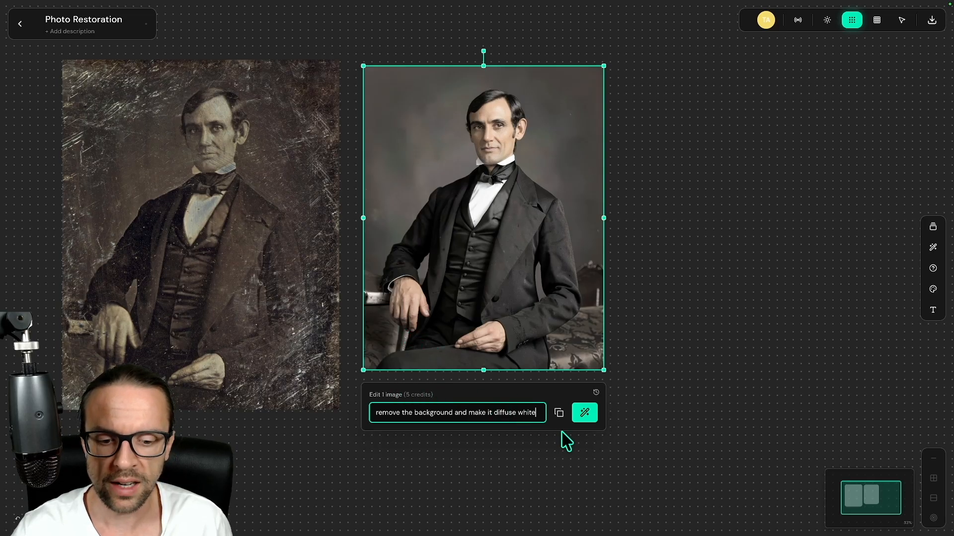
pyautogui.click(583, 413)
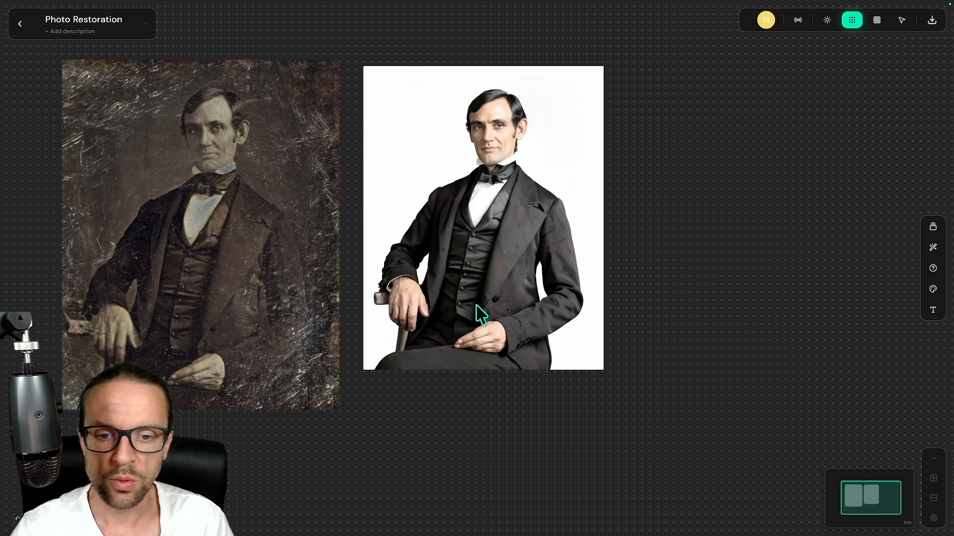
# Open the white-background portrait's generation history and place its "restore the photo, iPhone style" version on the board
pyautogui.click(525, 241)
pyautogui.click(671, 177)
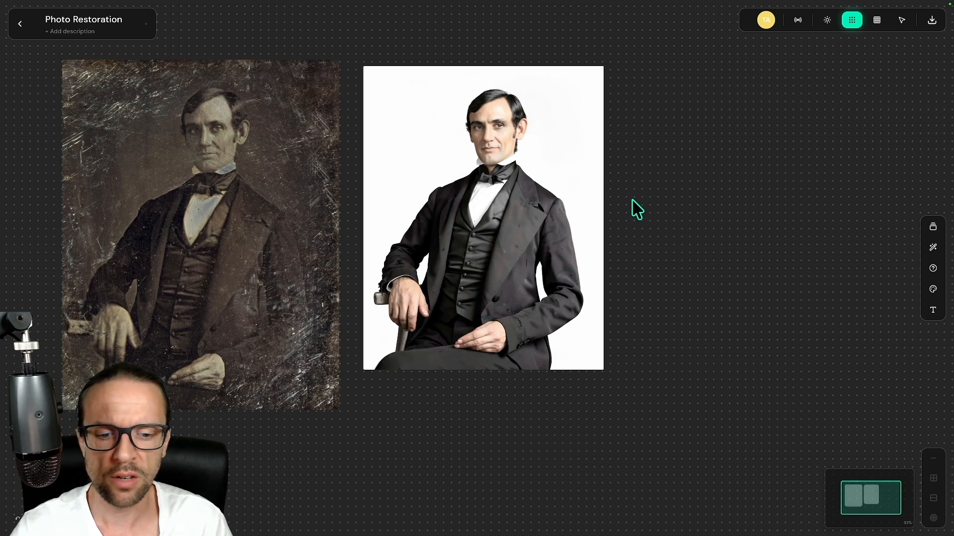
pyautogui.moveTo(654, 193); pyautogui.dragTo(625, 224)
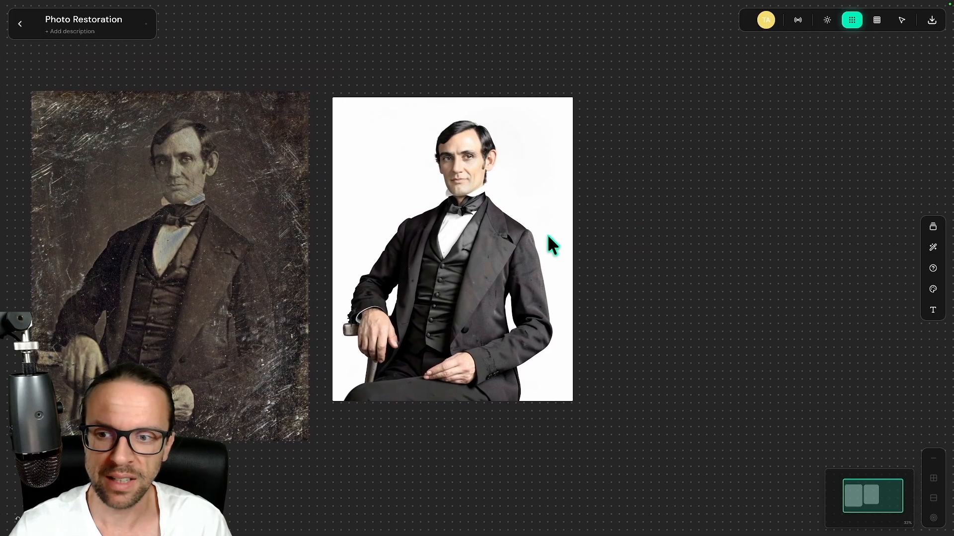
pyautogui.click(527, 222)
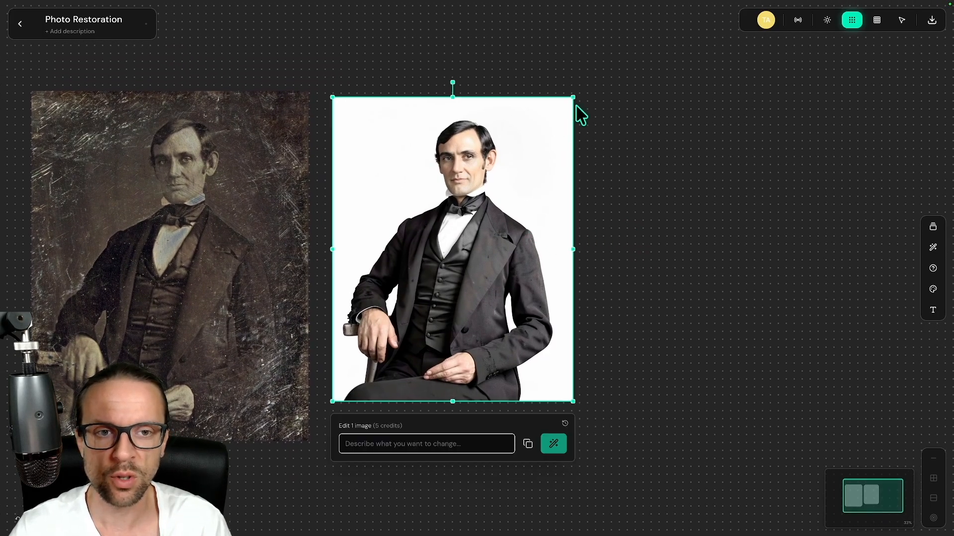
pyautogui.click(565, 424)
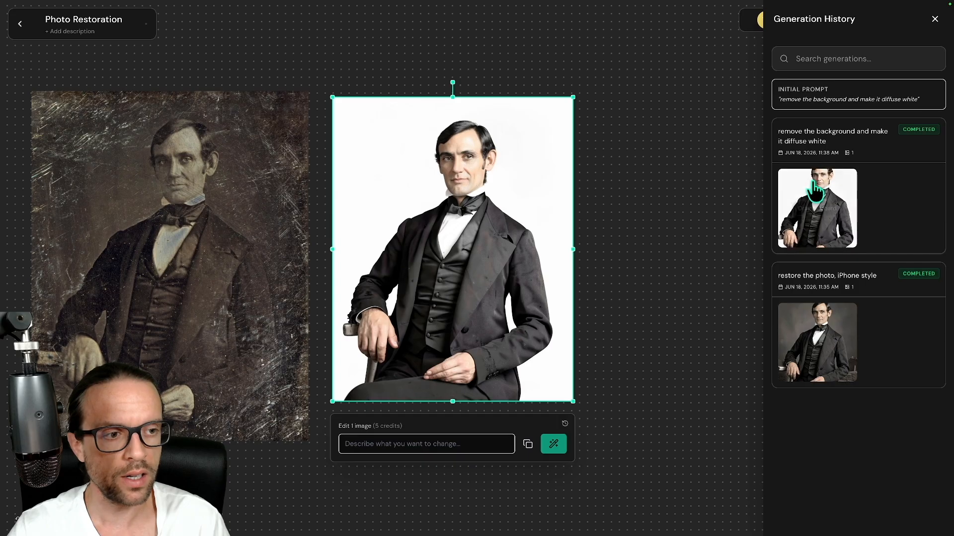
pyautogui.moveTo(703, 315); pyautogui.dragTo(529, 296)
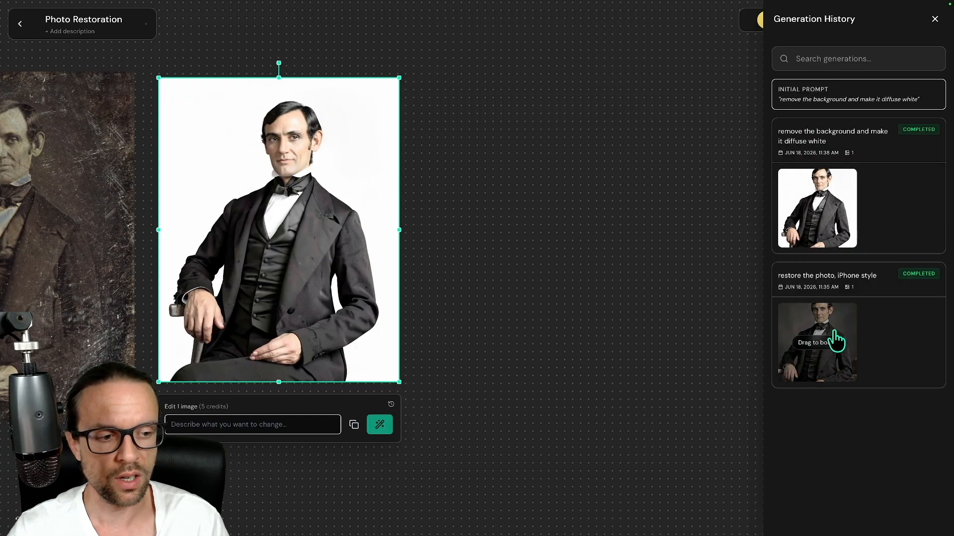
pyautogui.moveTo(832, 332); pyautogui.dragTo(566, 230)
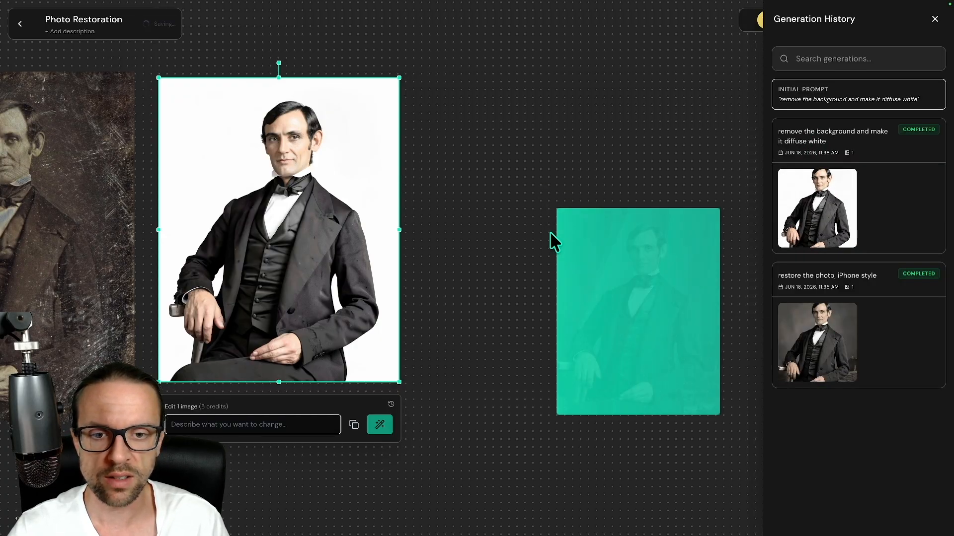
# Move the recovered dark-background portrait beside the white-background one and enlarge it to about the same size
pyautogui.click(451, 275)
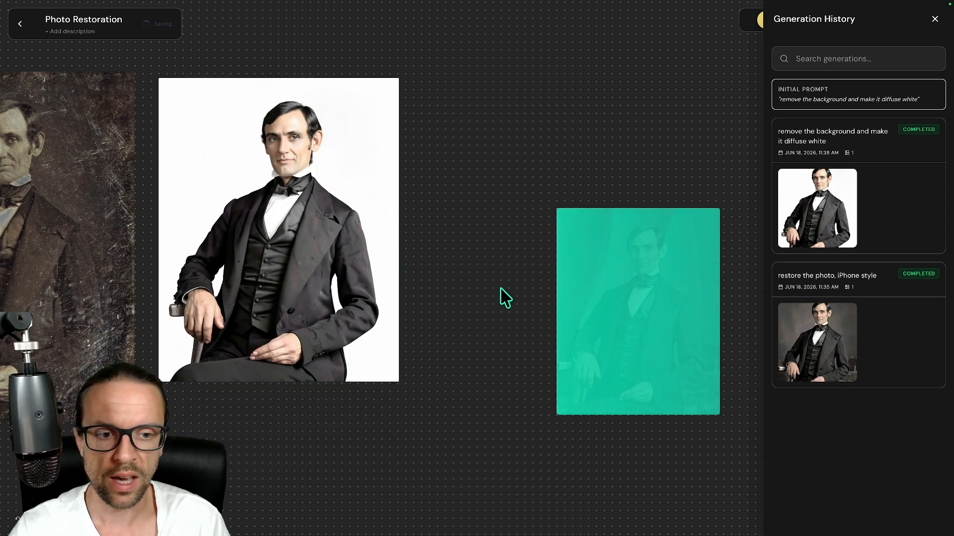
pyautogui.moveTo(636, 313); pyautogui.dragTo(500, 209)
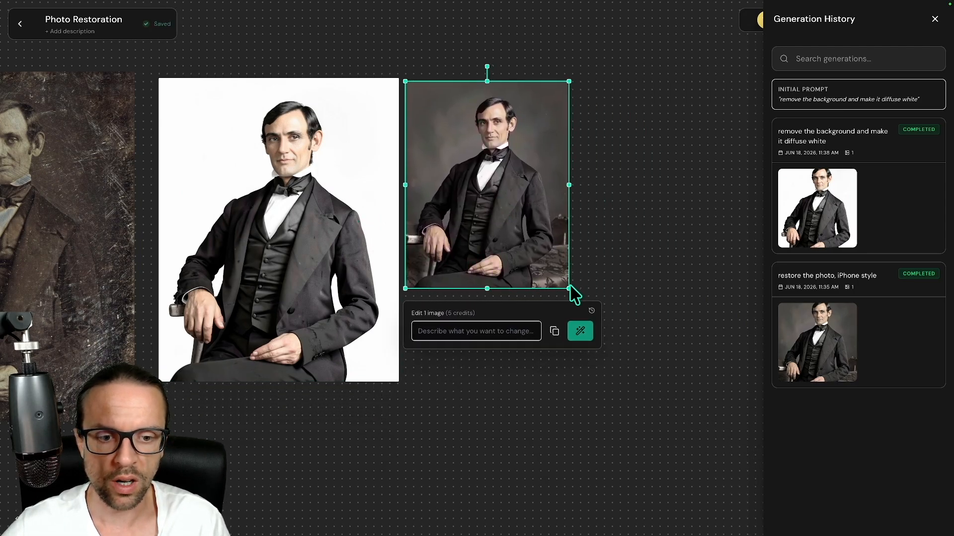
pyautogui.moveTo(570, 289); pyautogui.dragTo(641, 376)
# Run an AI edit on the recovered portrait with the prompt "replace the background with a diffuse set of grey colours"
pyautogui.click(458, 419)
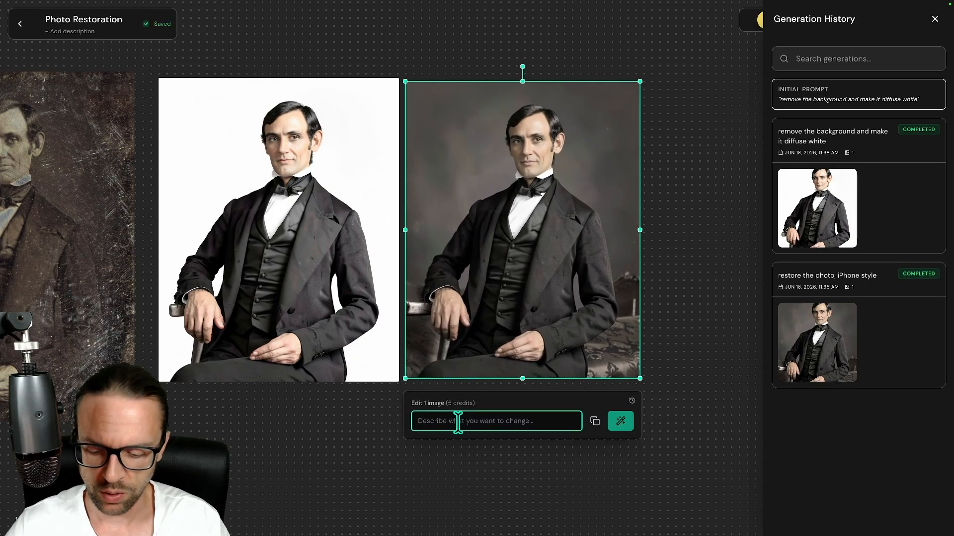
pyautogui.write('replace the background with a diffuse set of')
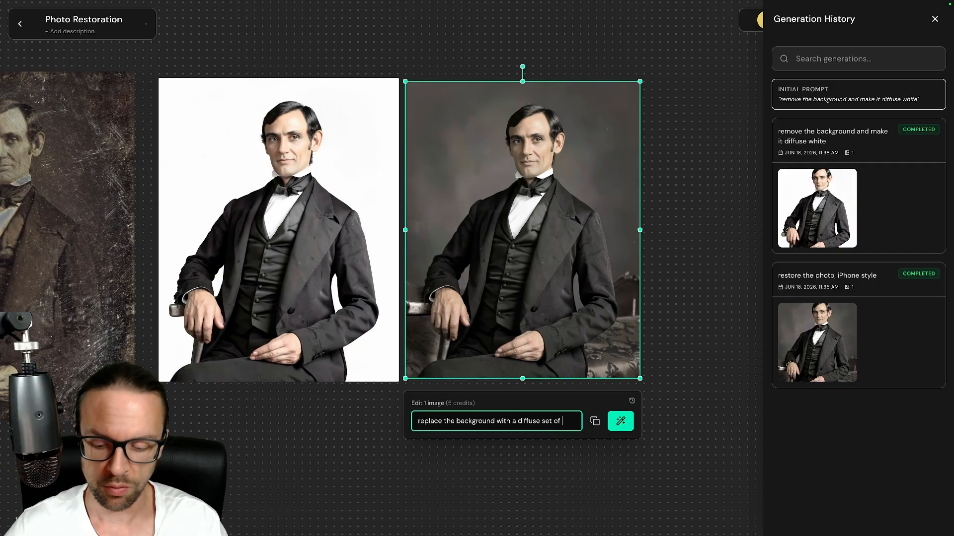
pyautogui.write('rey colour')
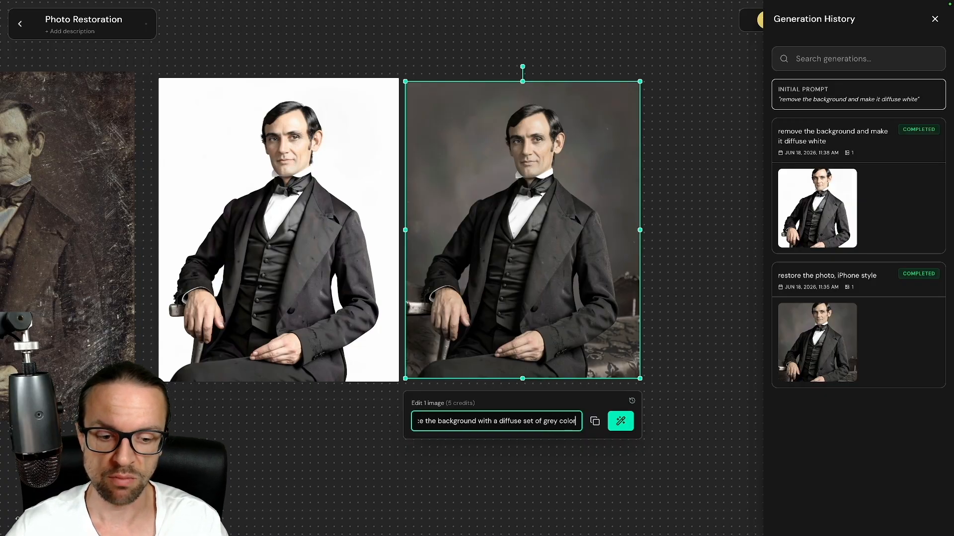
pyautogui.write('s')
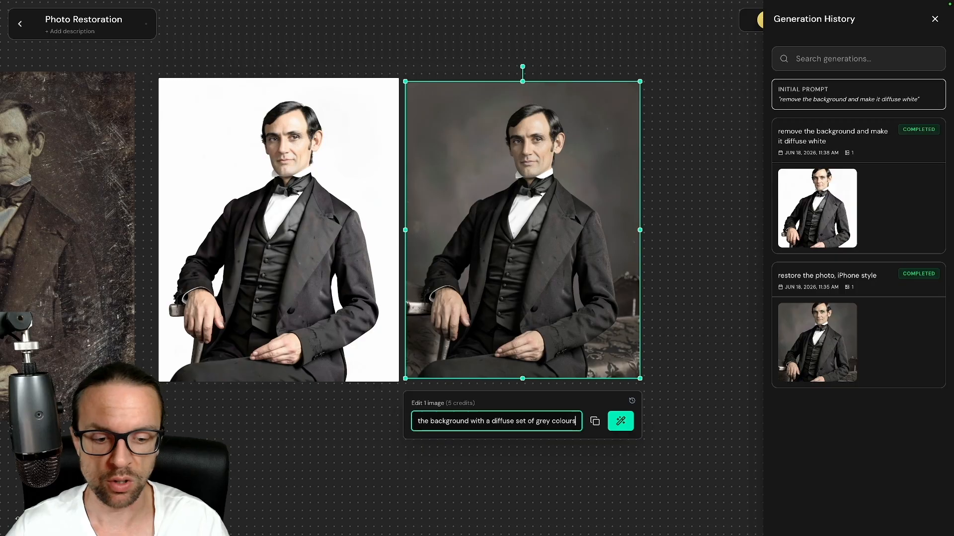
pyautogui.click(626, 425)
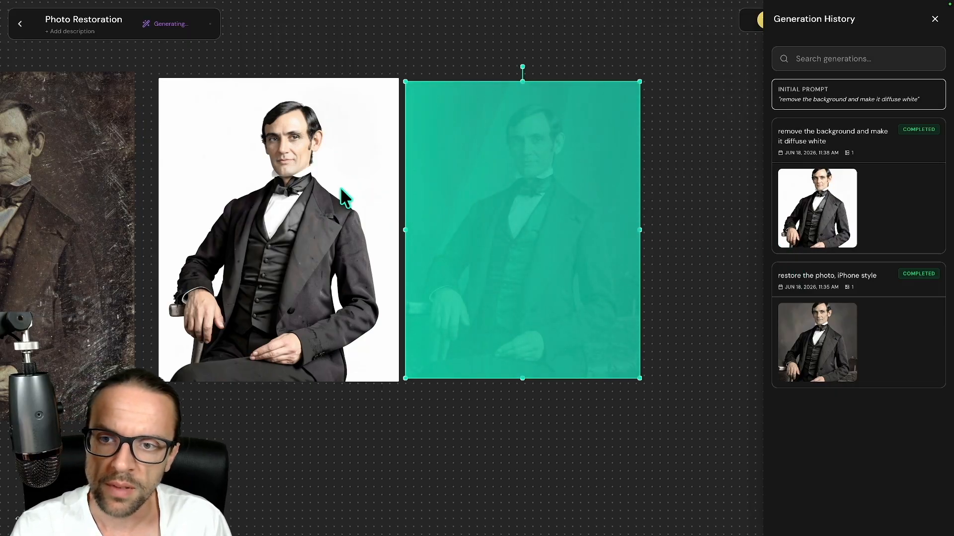
# Compare the grey-background portrait with the white-background version and the scratched original, including the hand and chair arm
pyautogui.scroll(-2, 401, 273)
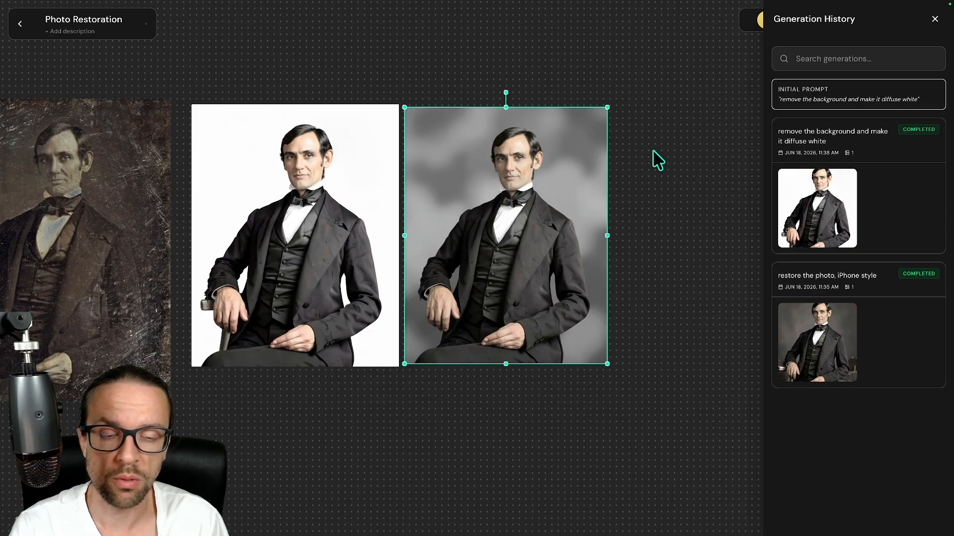
pyautogui.click(646, 123)
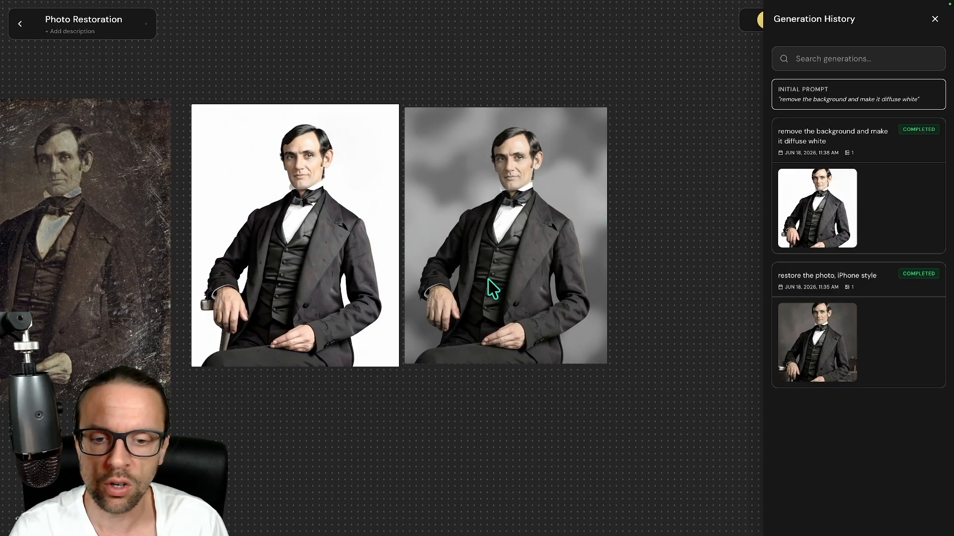
pyautogui.scroll(1, 440, 298)
pyautogui.hscroll(-3, 266, 428)
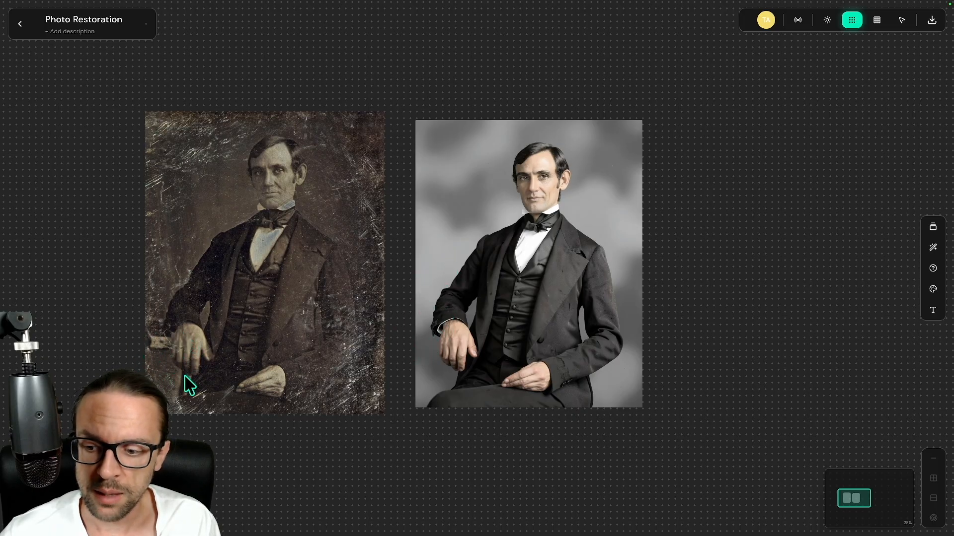
pyautogui.scroll(5, 115, 342)
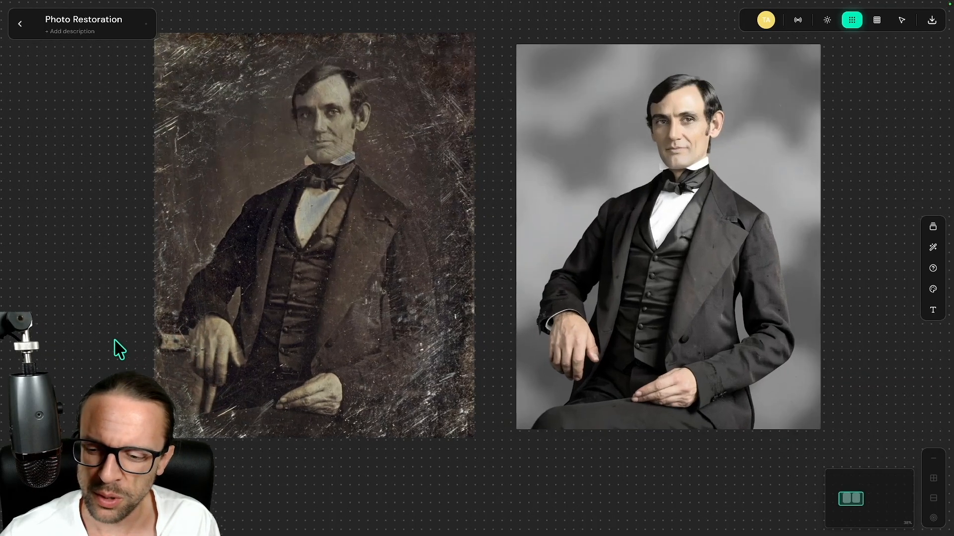
pyautogui.scroll(1, 115, 340)
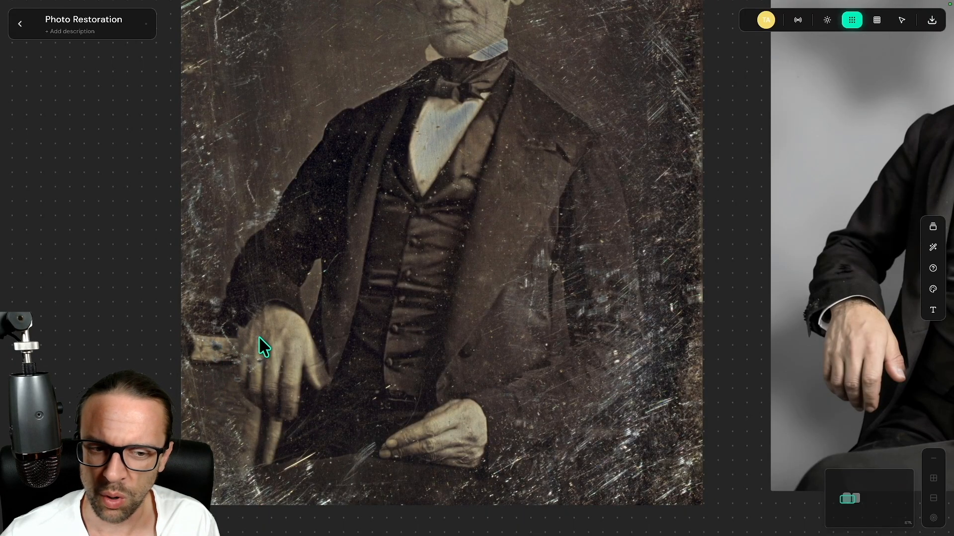
pyautogui.scroll(-6, 258, 342)
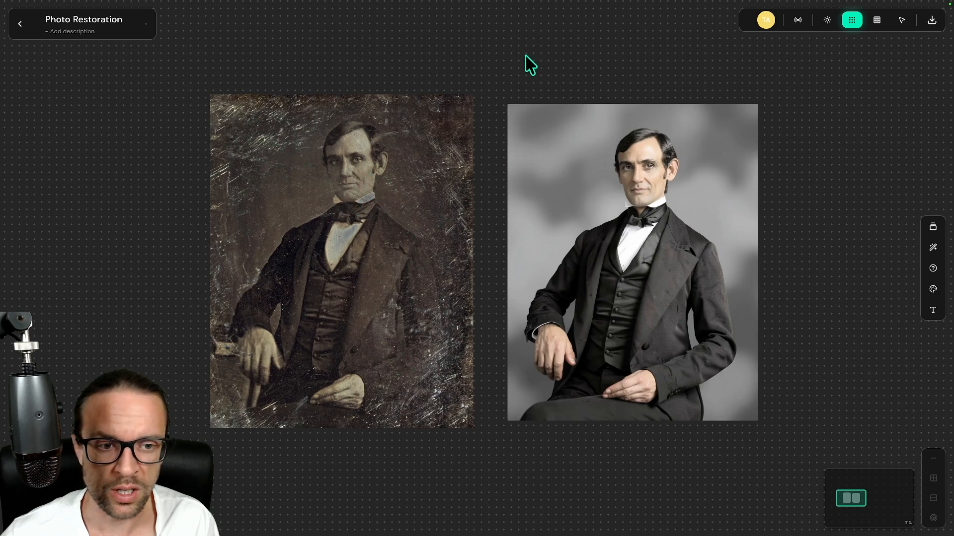
pyautogui.moveTo(525, 56); pyautogui.dragTo(386, 28)
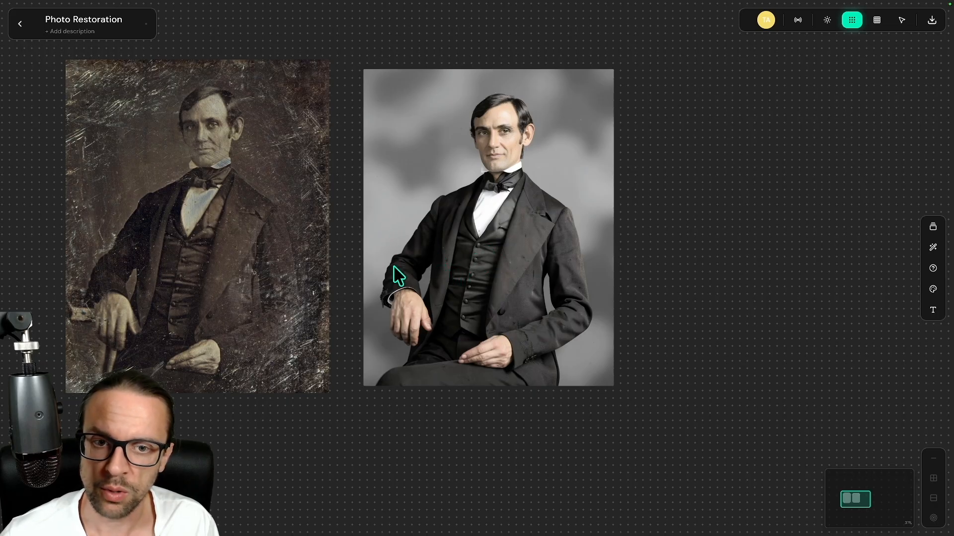
# Review the export options for the grey-background portrait and leave them without exporting
pyautogui.scroll(-3, 557, 245)
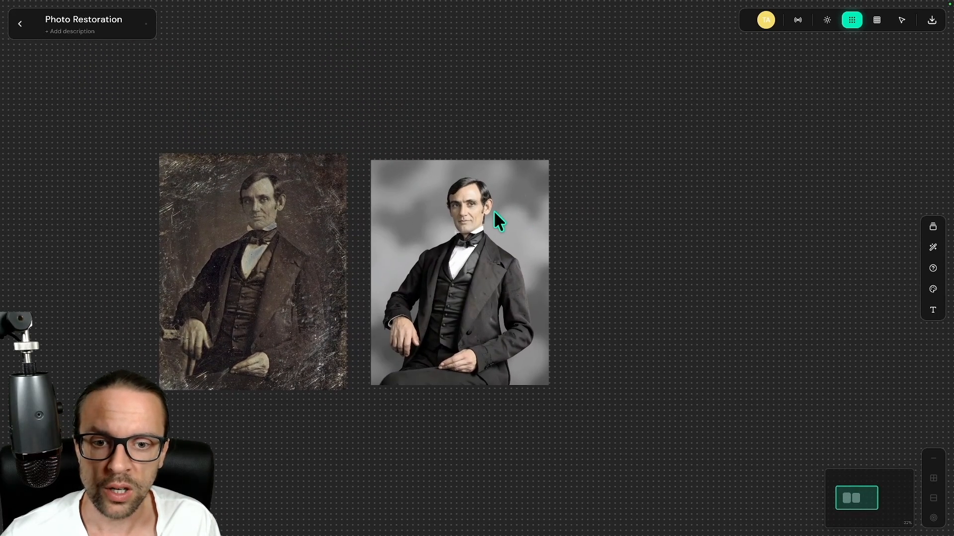
pyautogui.click(437, 204)
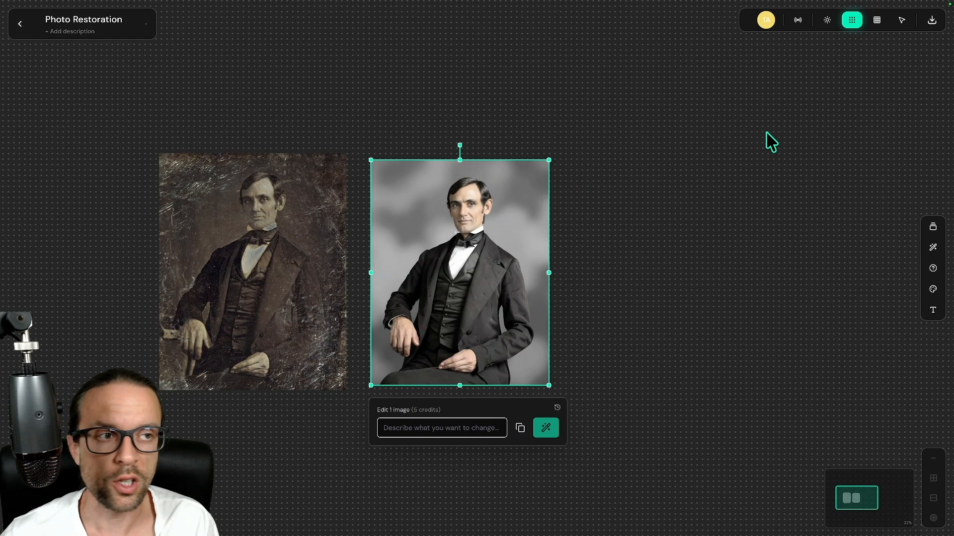
pyautogui.click(932, 20)
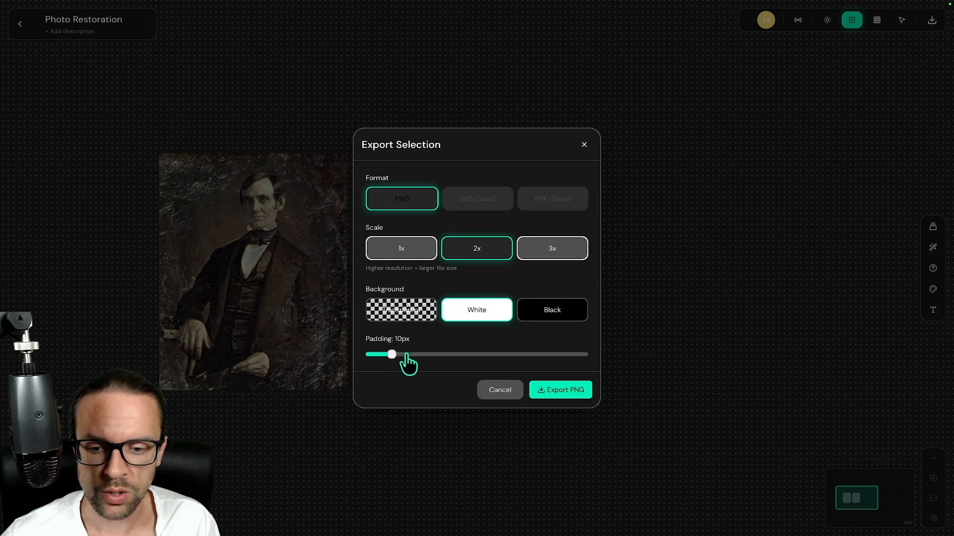
pyautogui.click(500, 391)
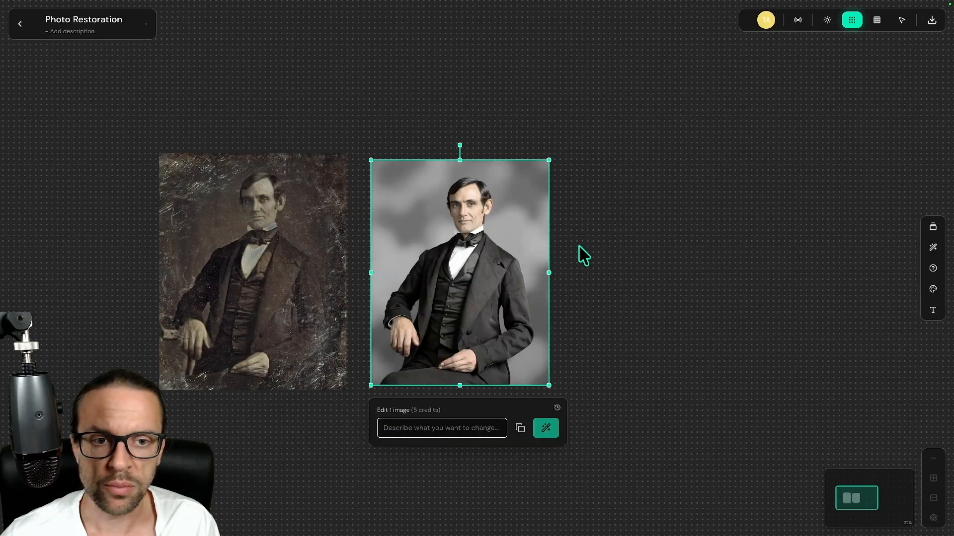
# Look at the account menu, close it and clear the portrait's selection
pyautogui.click(765, 21)
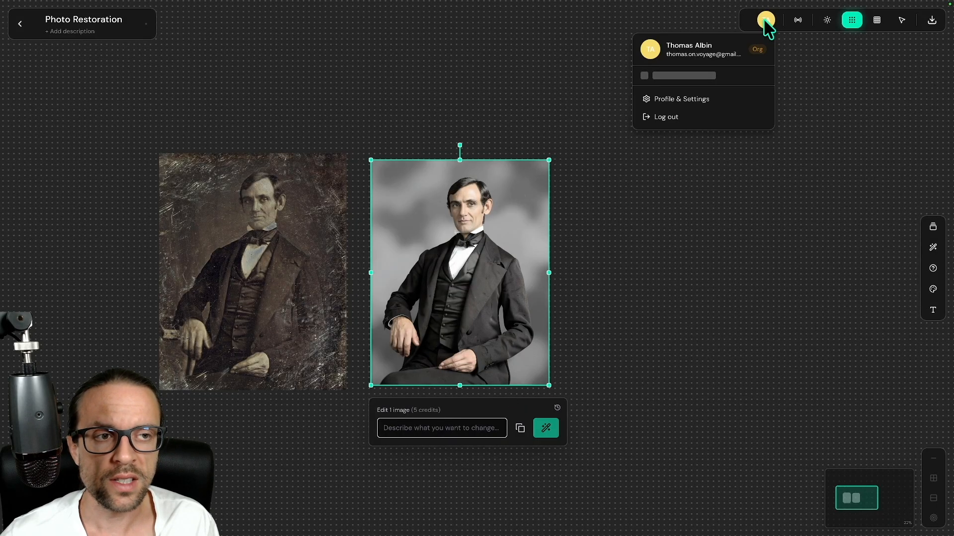
pyautogui.click(577, 104)
pyautogui.click(582, 144)
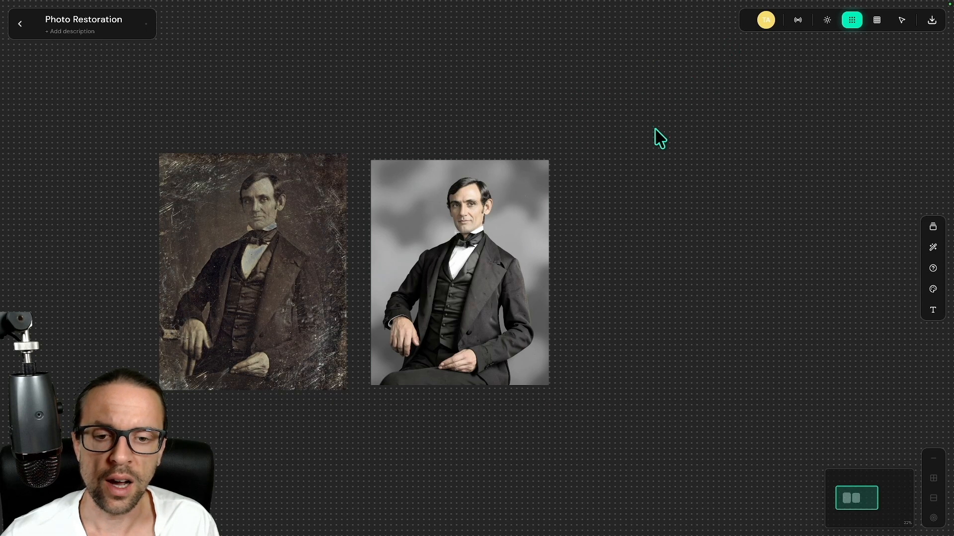